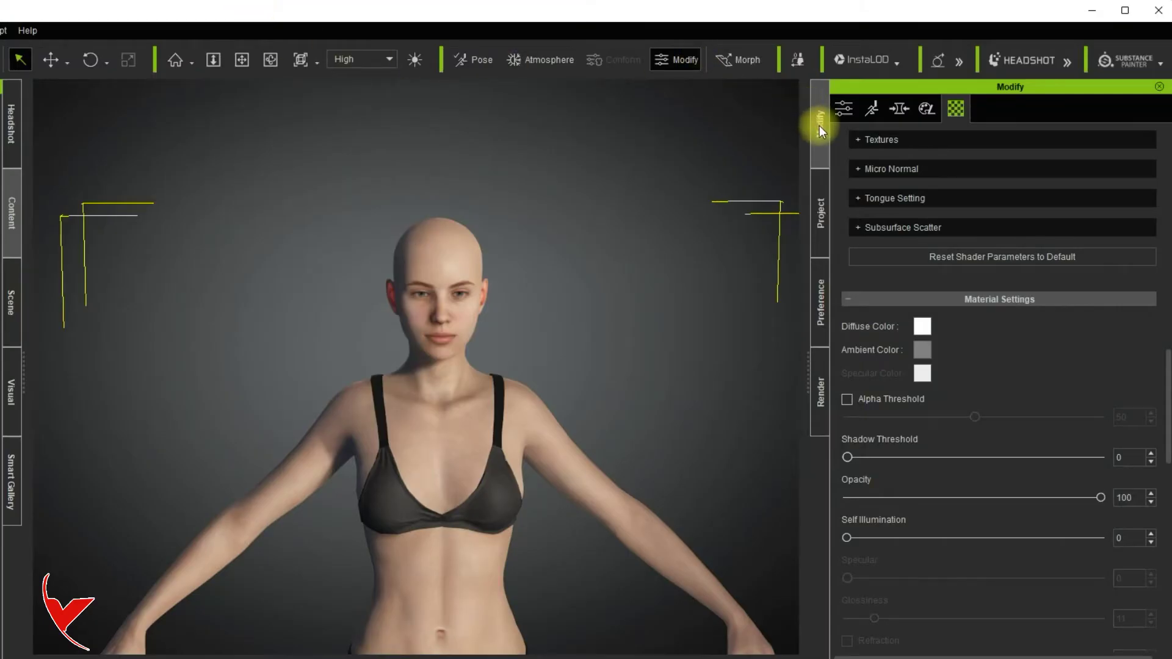
Step: Open the character's morph sliders in the Modify settings and show the start of the morph category tree
left_click(672, 57)
left_click(672, 57)
left_click(672, 57)
left_click(672, 57)
left_click(899, 108)
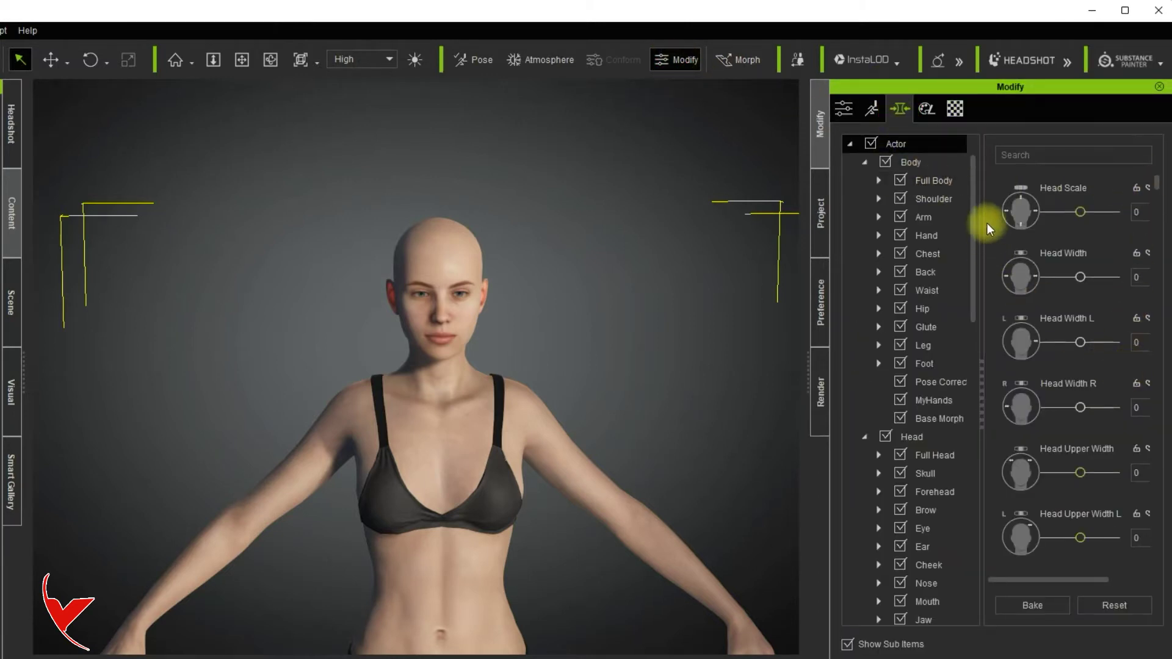
left_click_drag(976, 198, 967, 120)
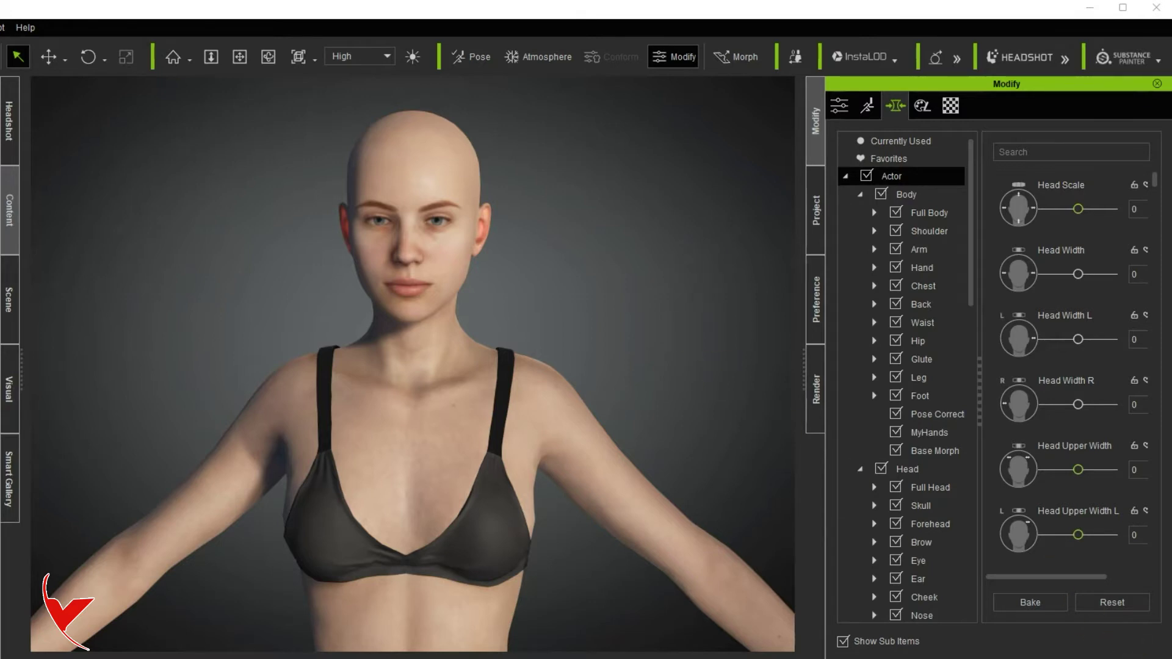
Step: Examine the morph sliders of the Body group, including Shoulder, Arm, Hand, Chest, Back, Waist, Hip, Glute, Leg and Foot
left_click(925, 200)
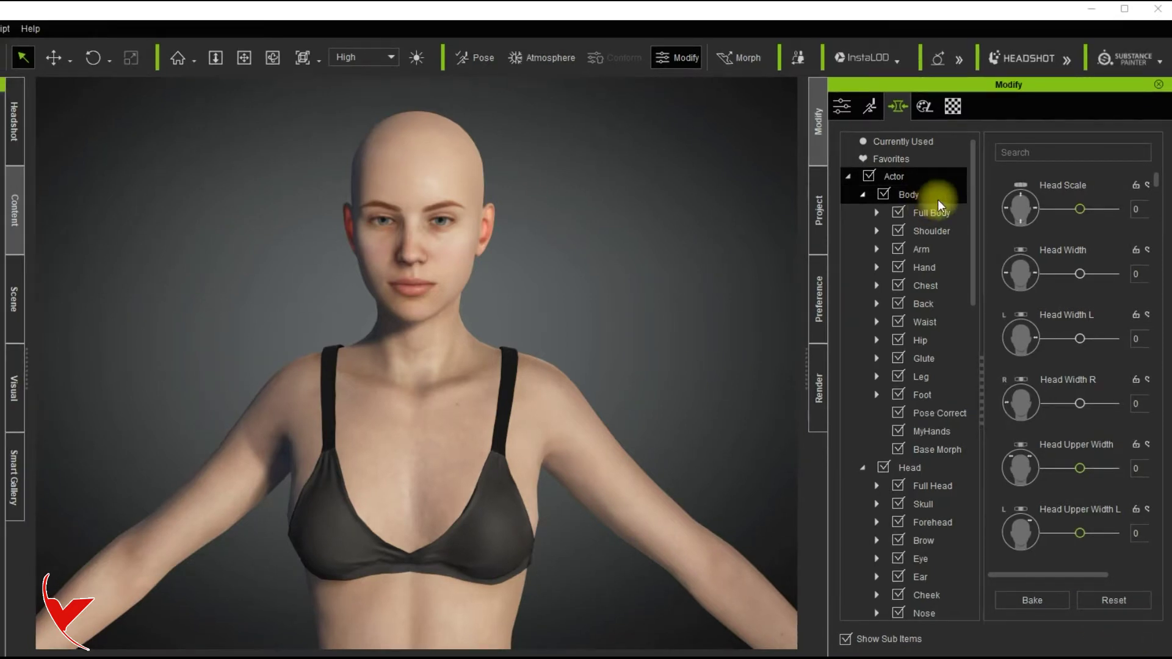
left_click(931, 200)
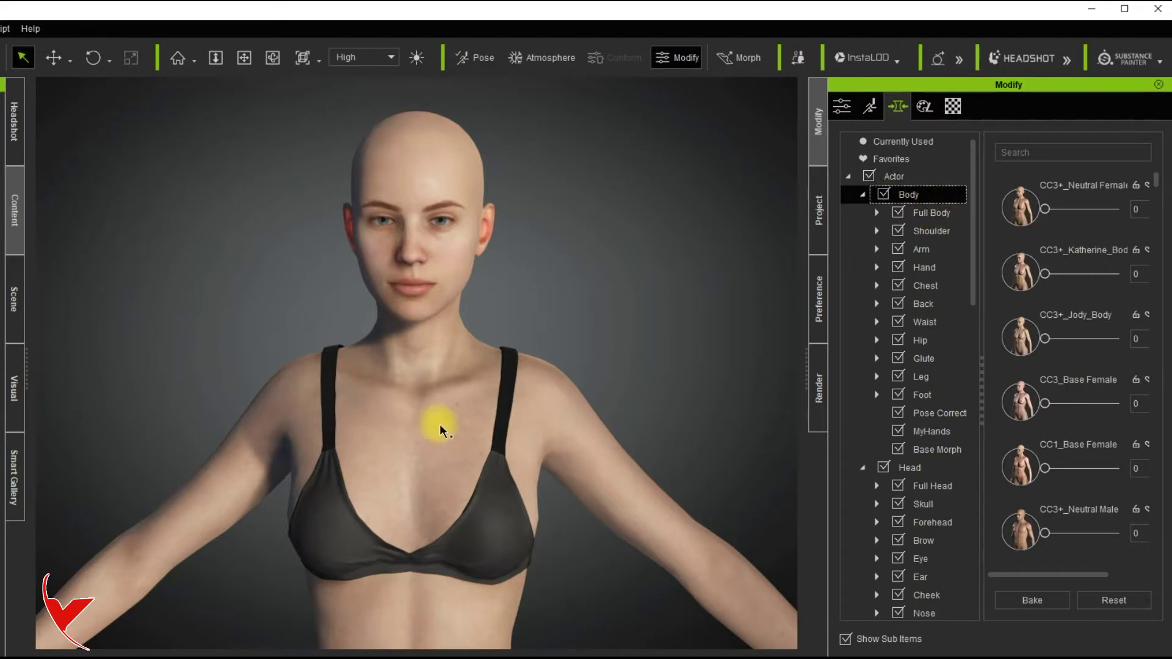
left_click(932, 237)
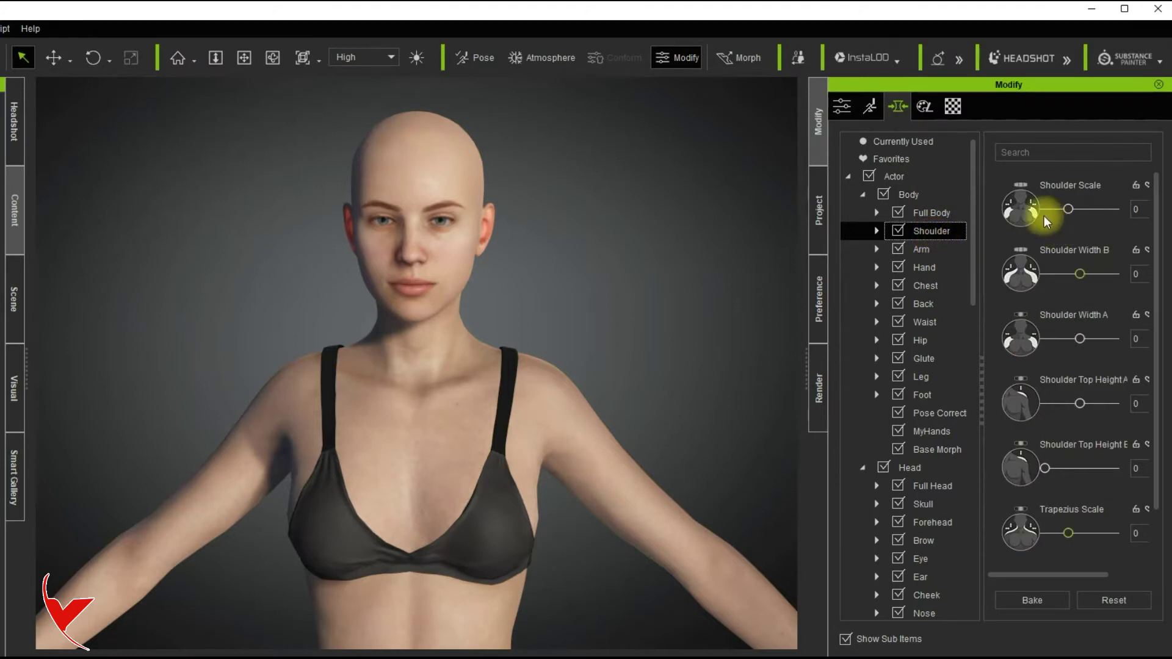
left_click(928, 250)
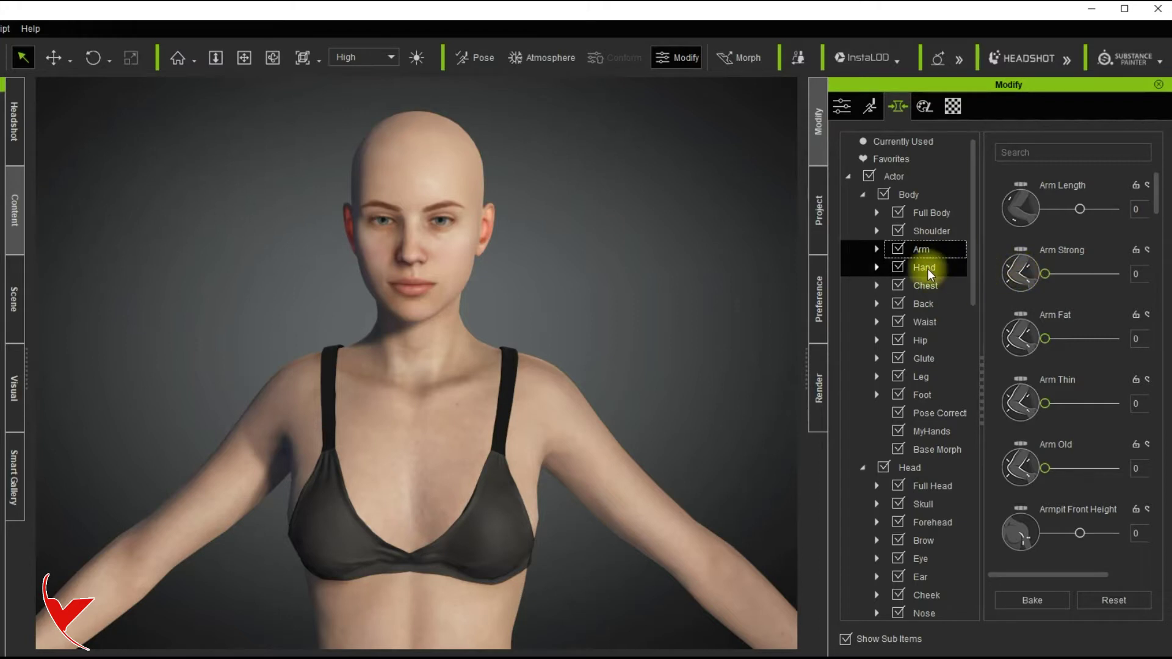
left_click(931, 268)
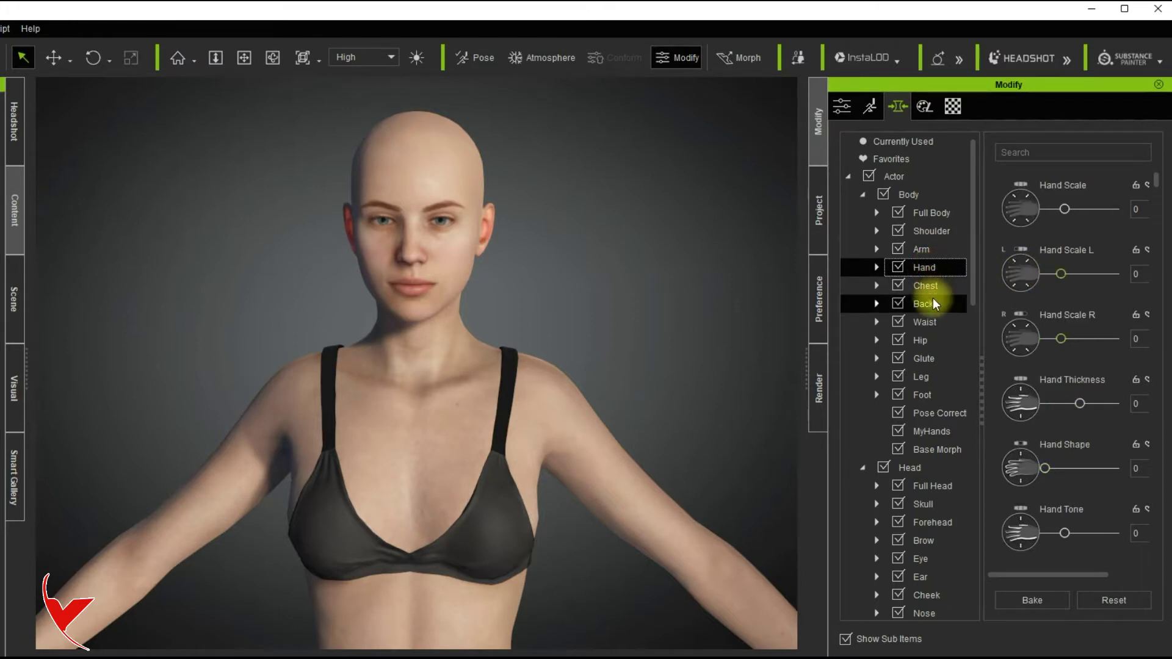
left_click(936, 286)
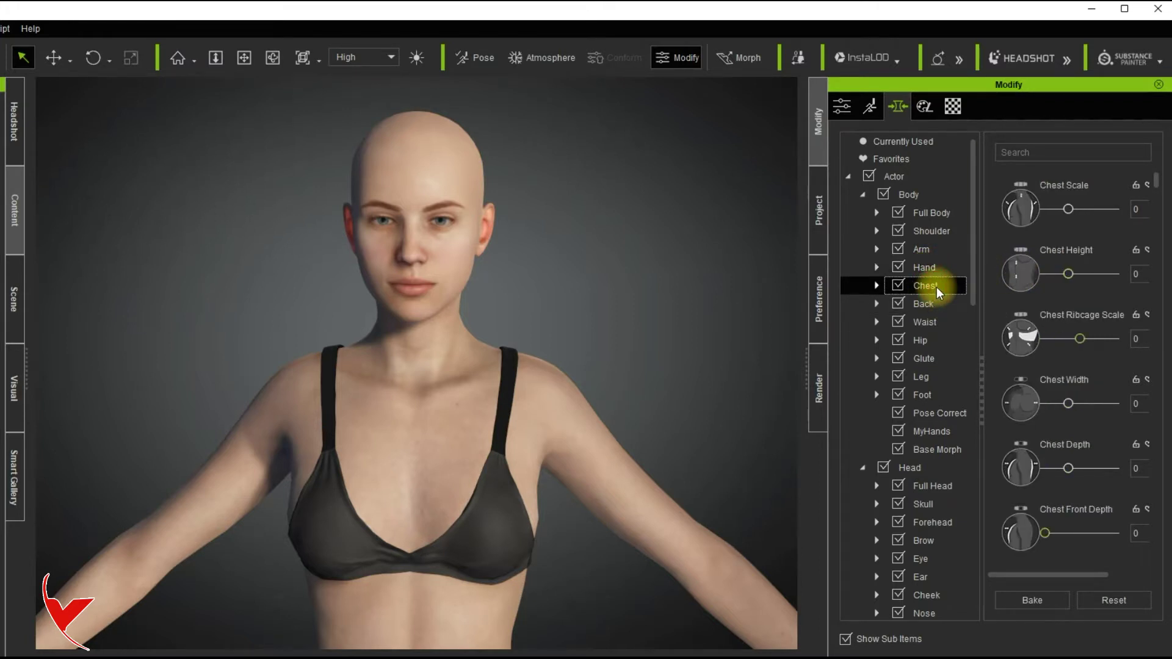
left_click(940, 305)
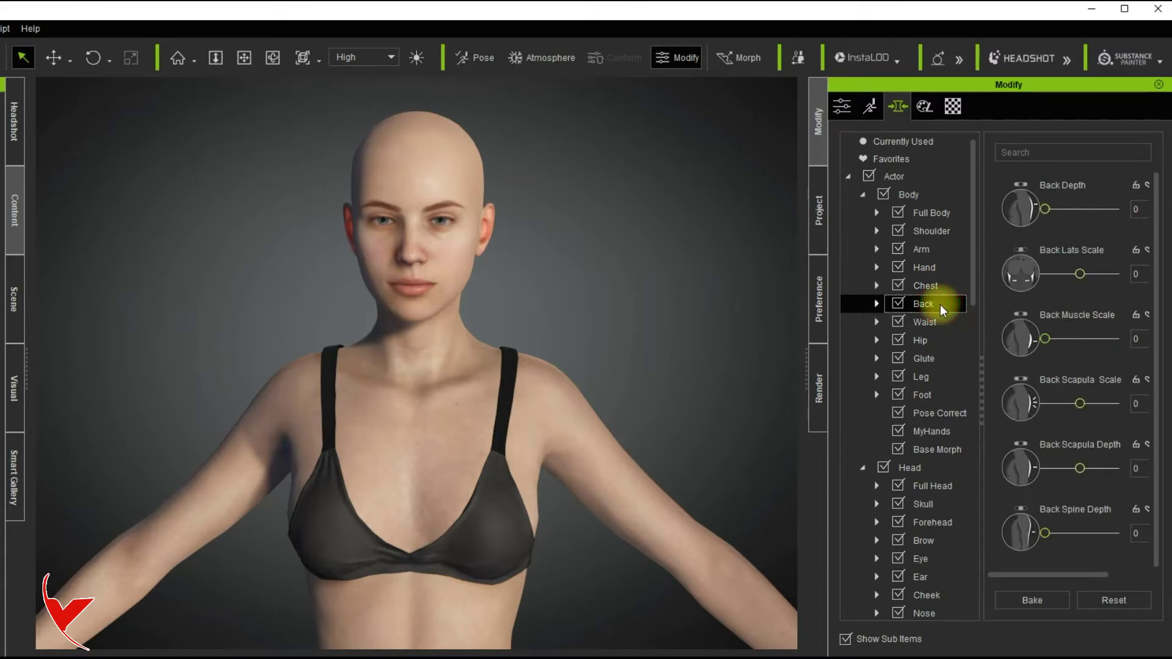
left_click(935, 323)
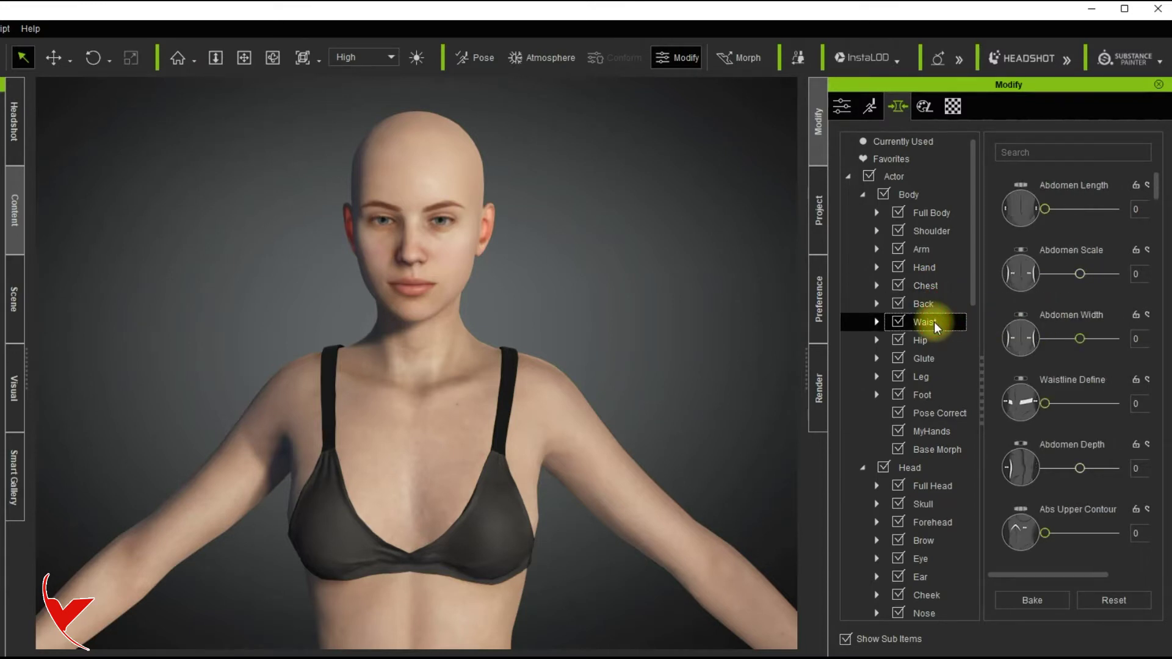
left_click(928, 340)
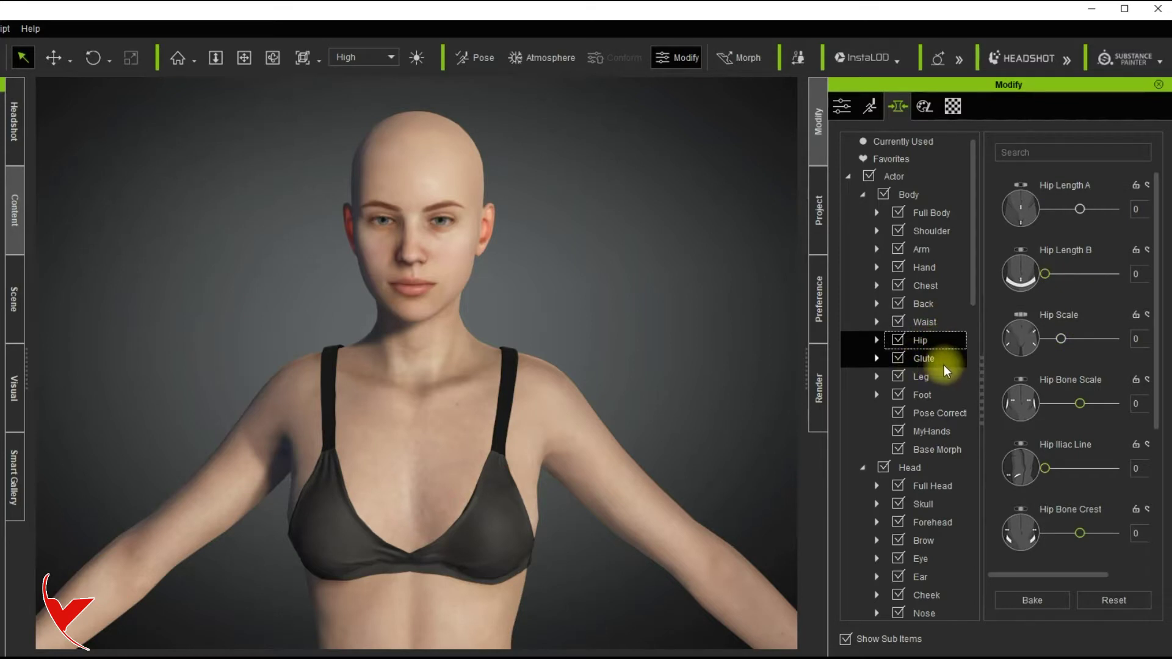
left_click(934, 362)
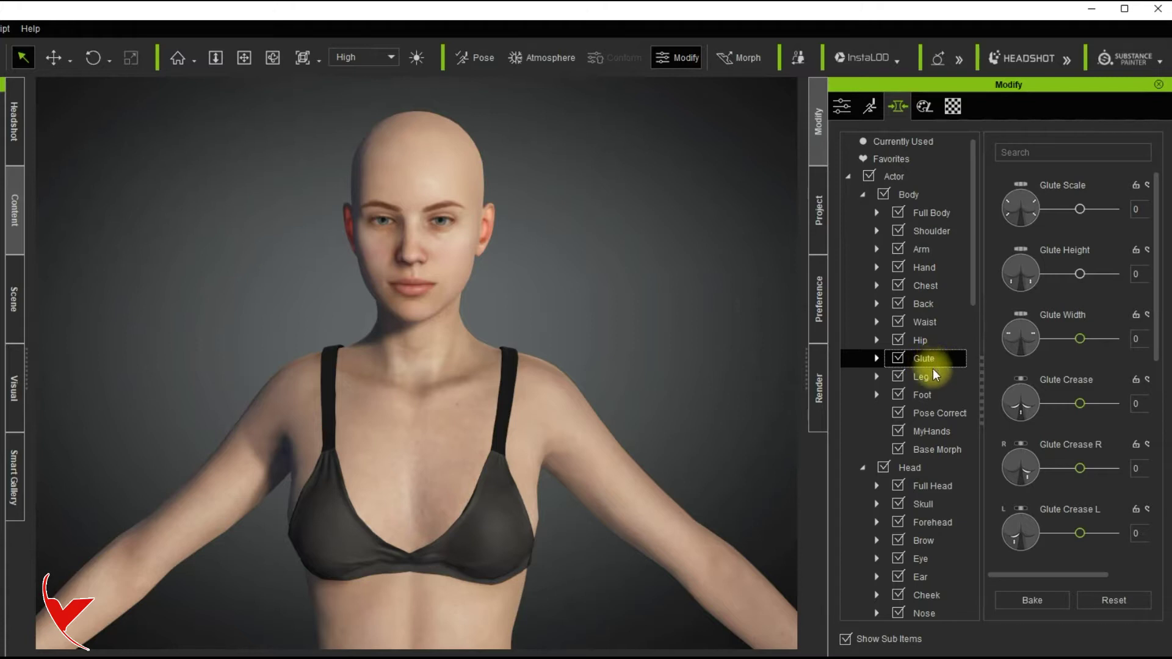
left_click(931, 381)
left_click(925, 400)
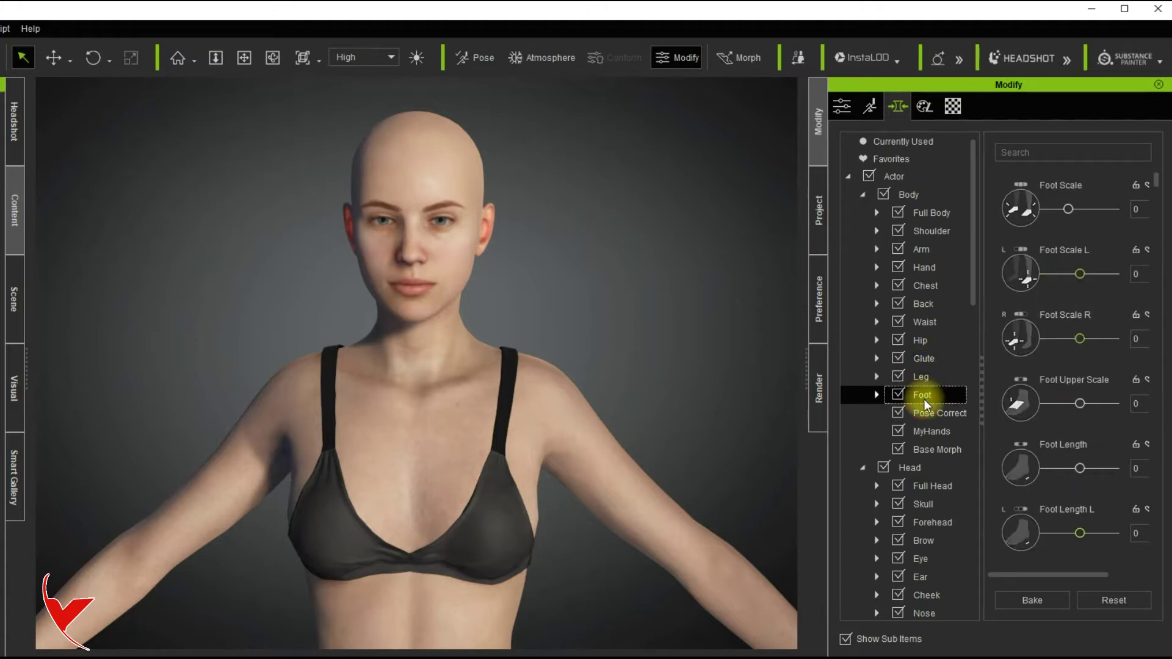
Step: Examine the morph sliders of the Head group, including its Skull, Ear and Cheek subcategories
scroll(937, 537, "down", 3)
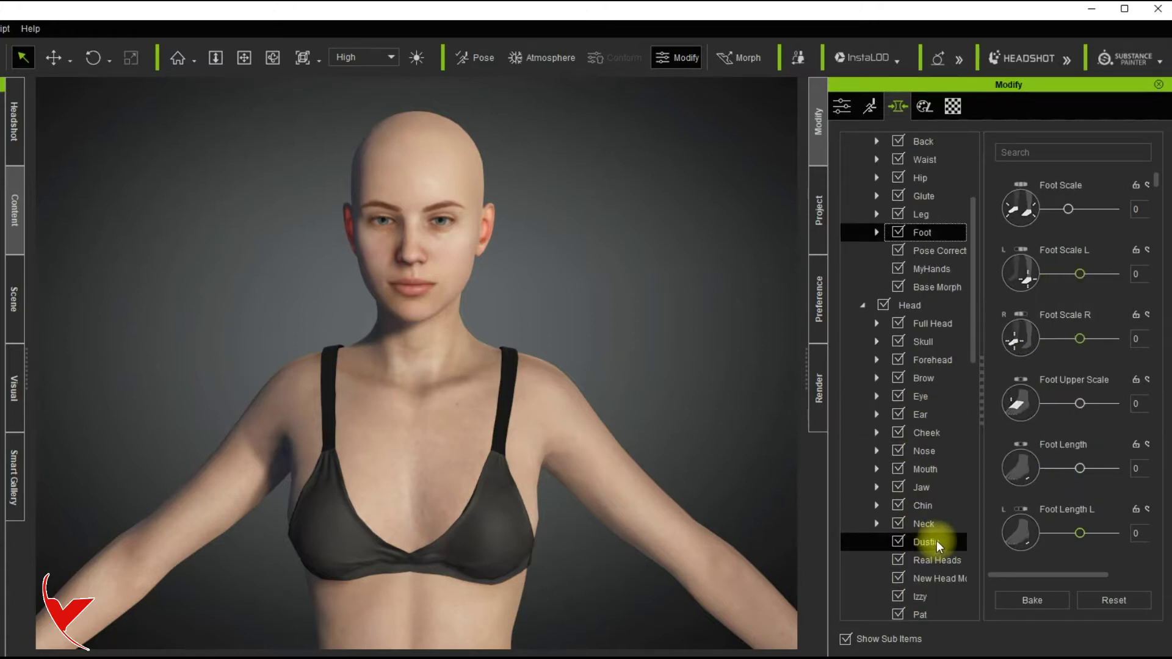
scroll(937, 537, "down", 2)
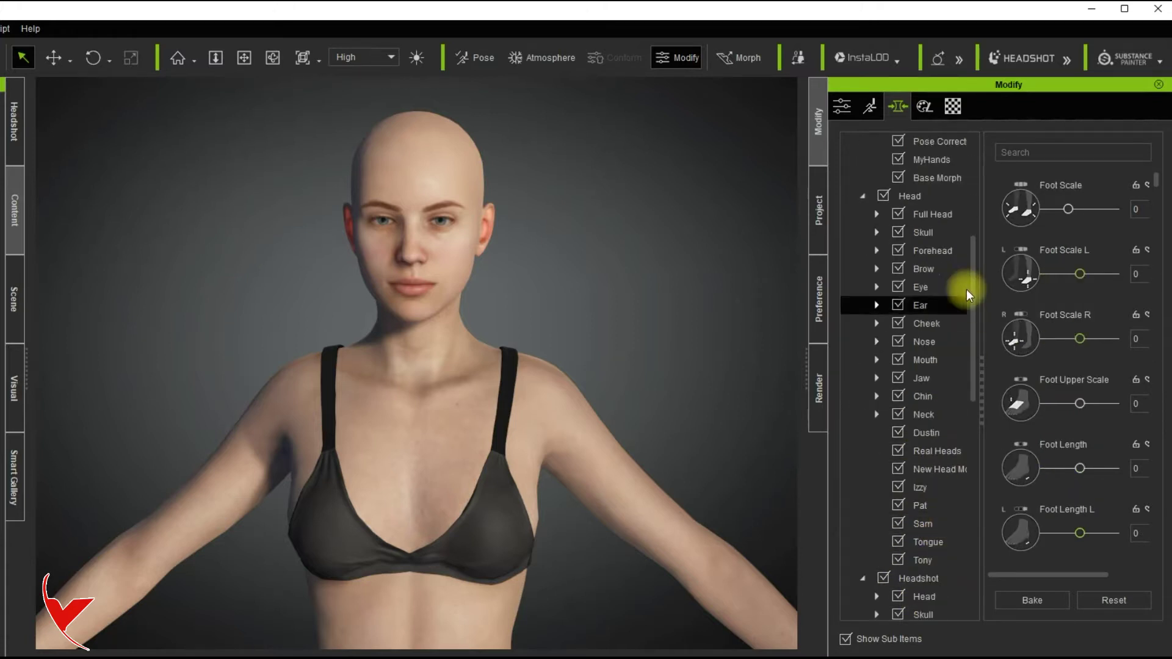
left_click(920, 200)
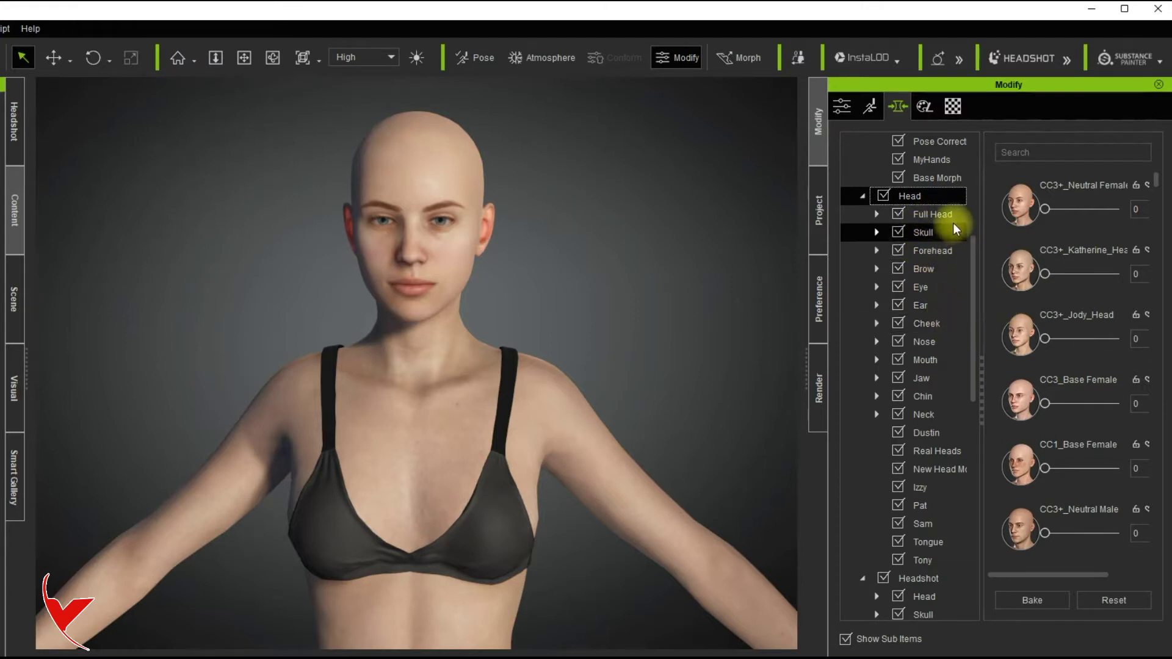
left_click(940, 236)
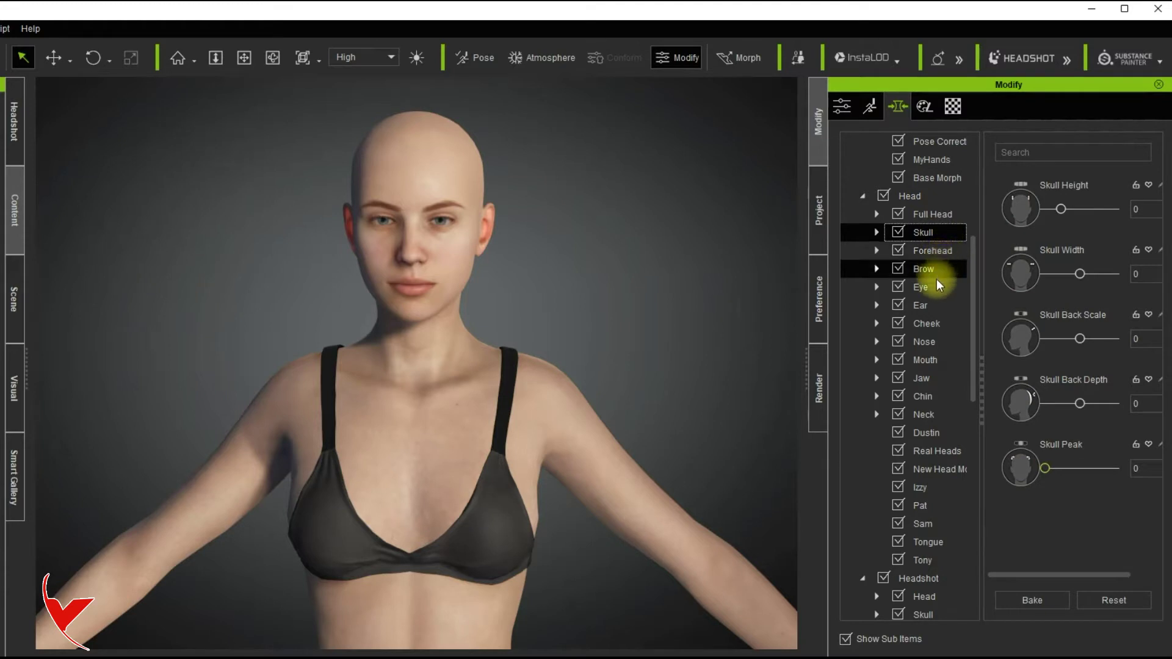
left_click(931, 312)
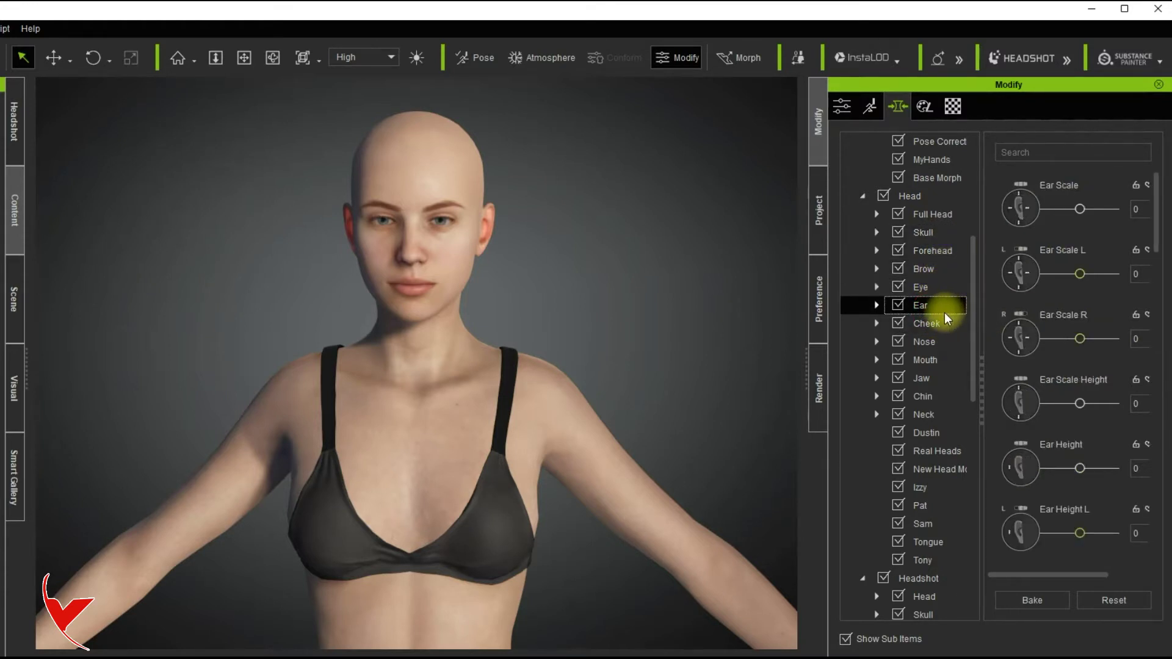
left_click(942, 323)
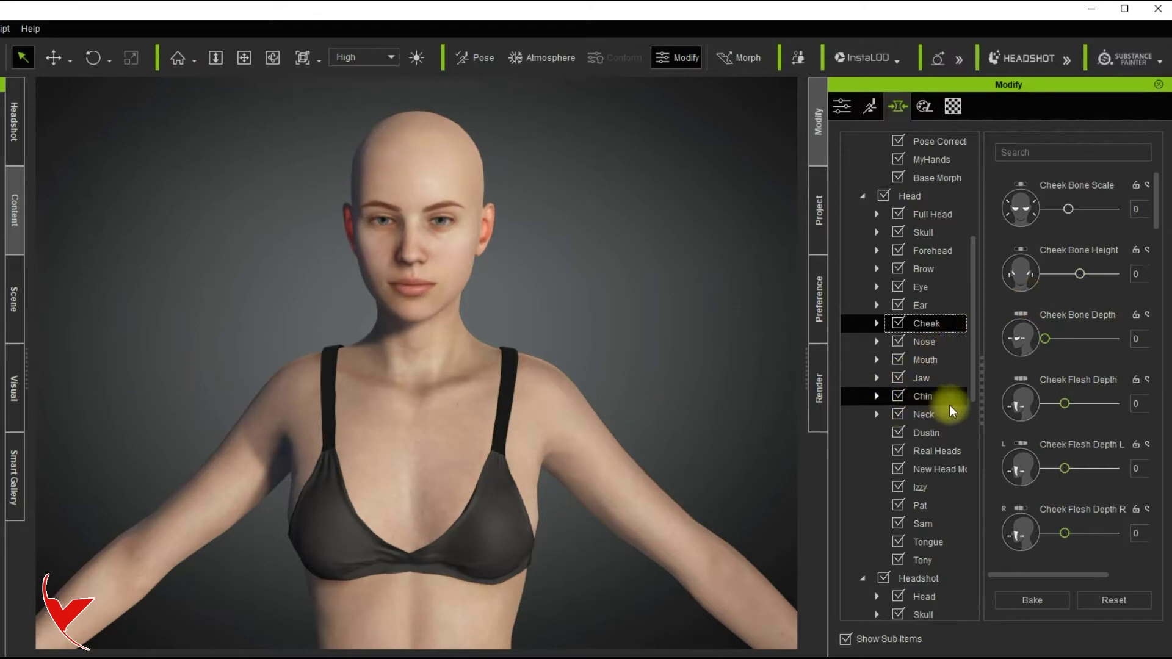
scroll(956, 326, "up", 5)
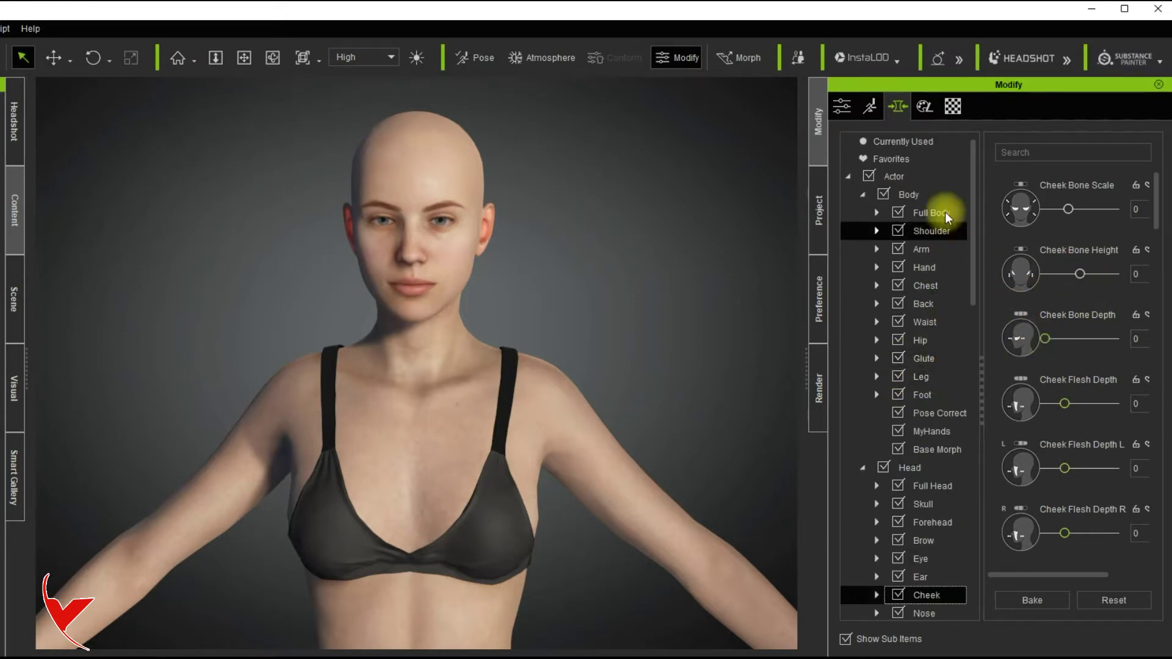
left_click(927, 468)
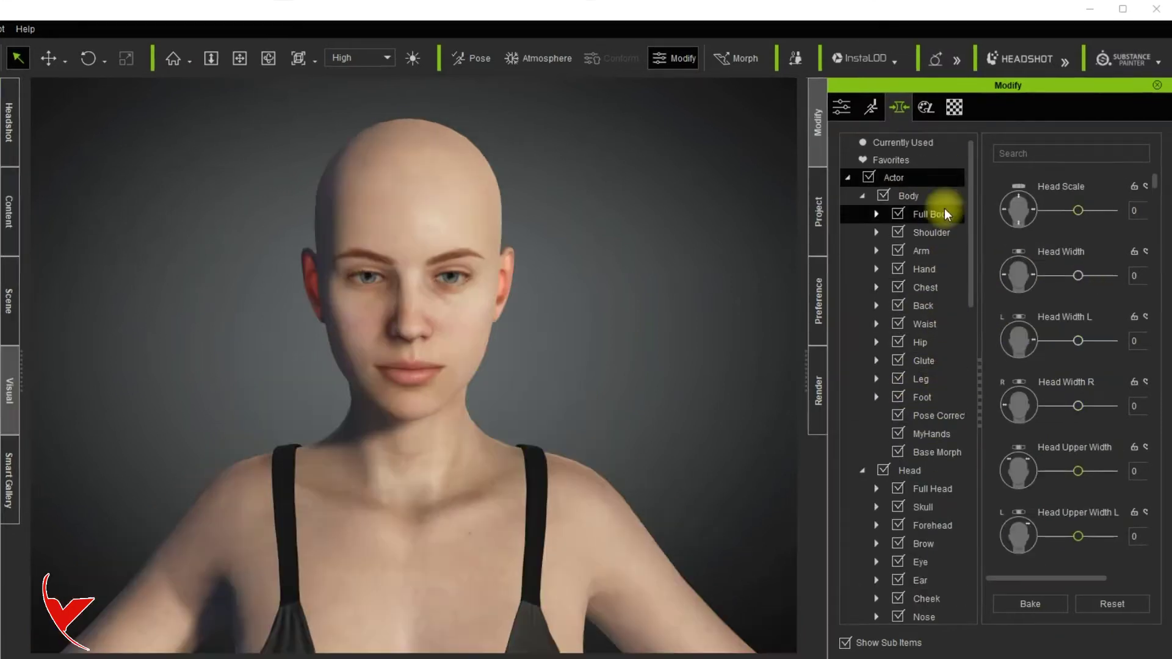
Step: Review the Full Body, Shoulder, Arm, Hand, Chest, Back and Foot morph sliders
left_click_drag(971, 174, 969, 141)
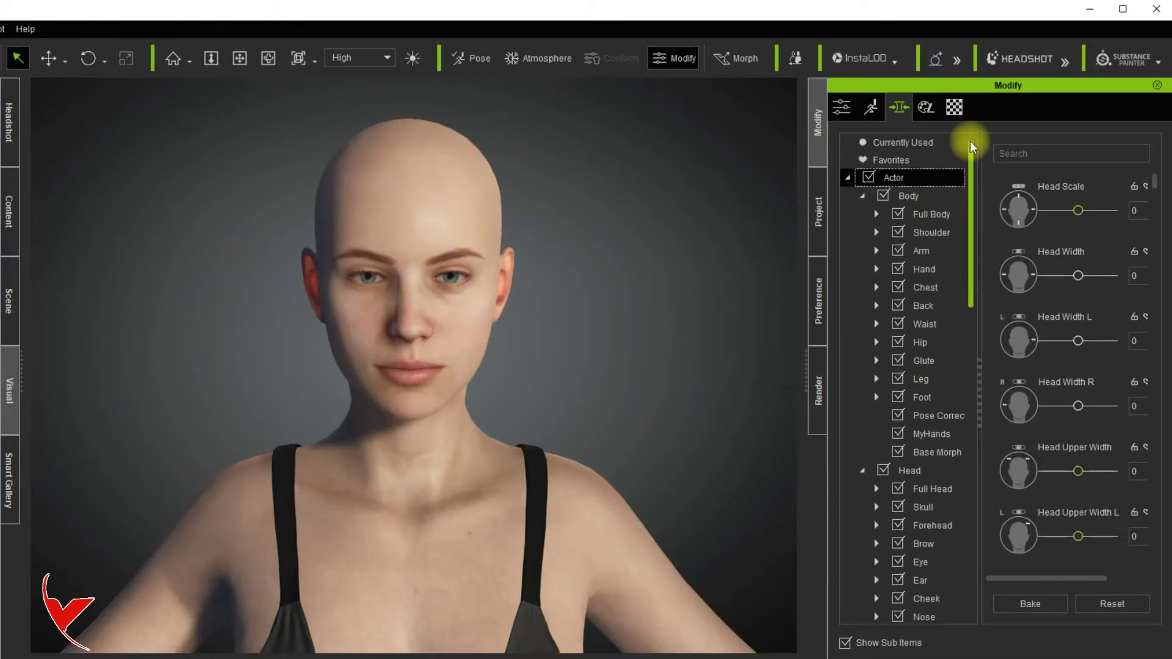
left_click(934, 214)
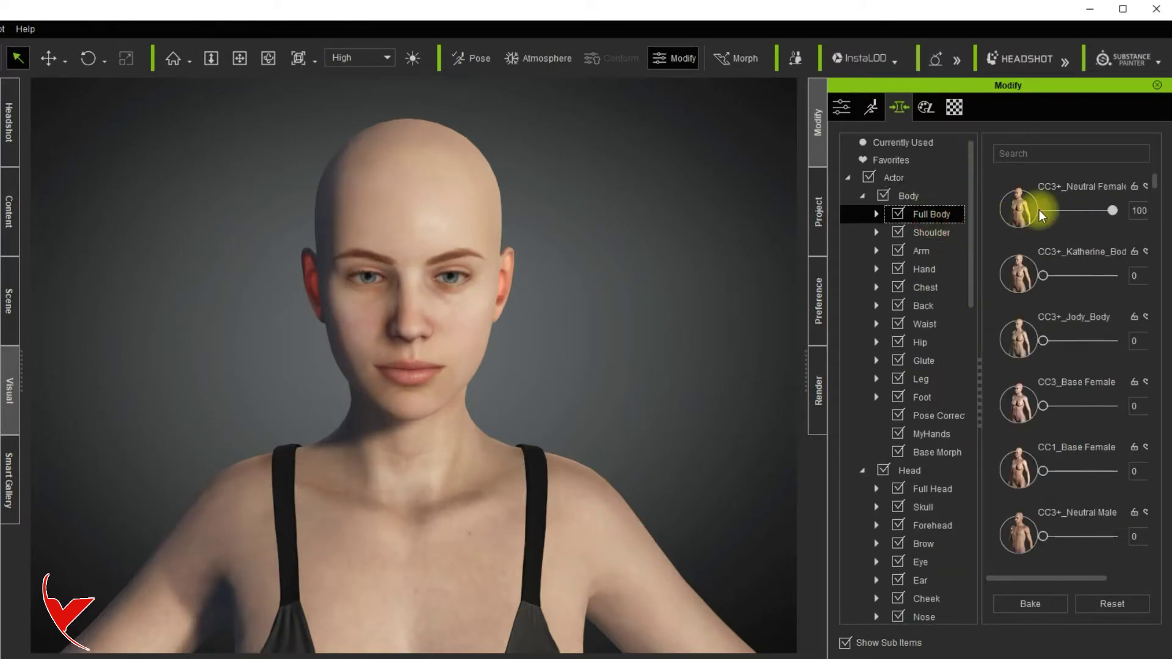
left_click(924, 238)
left_click(922, 252)
left_click(924, 270)
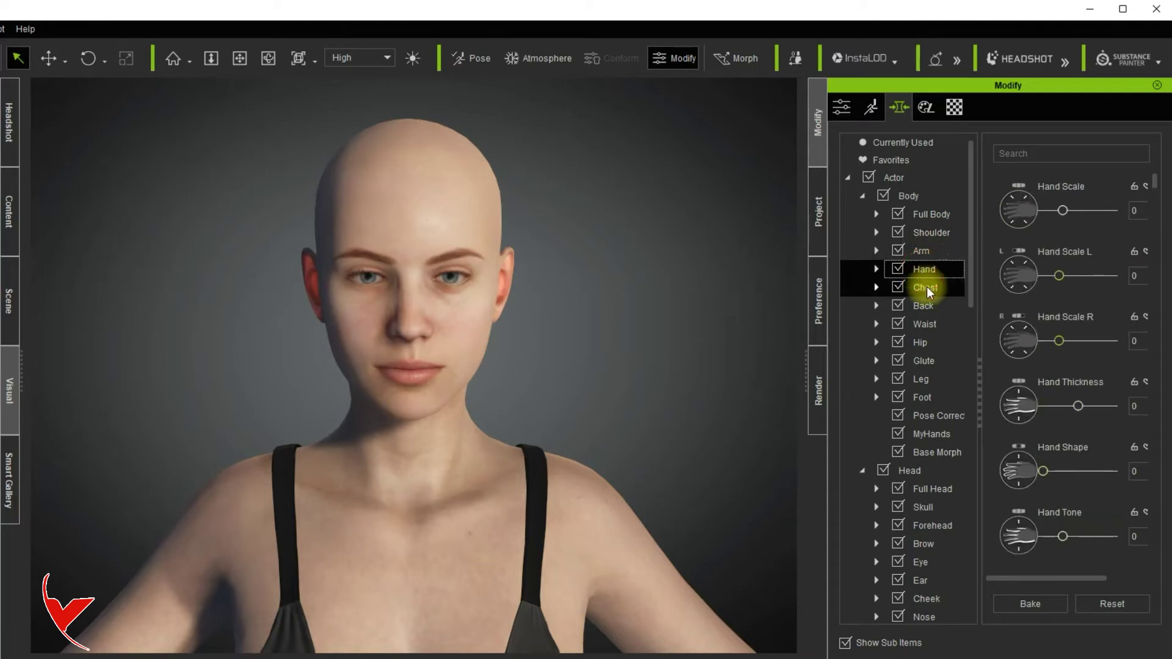
left_click(925, 288)
left_click(925, 307)
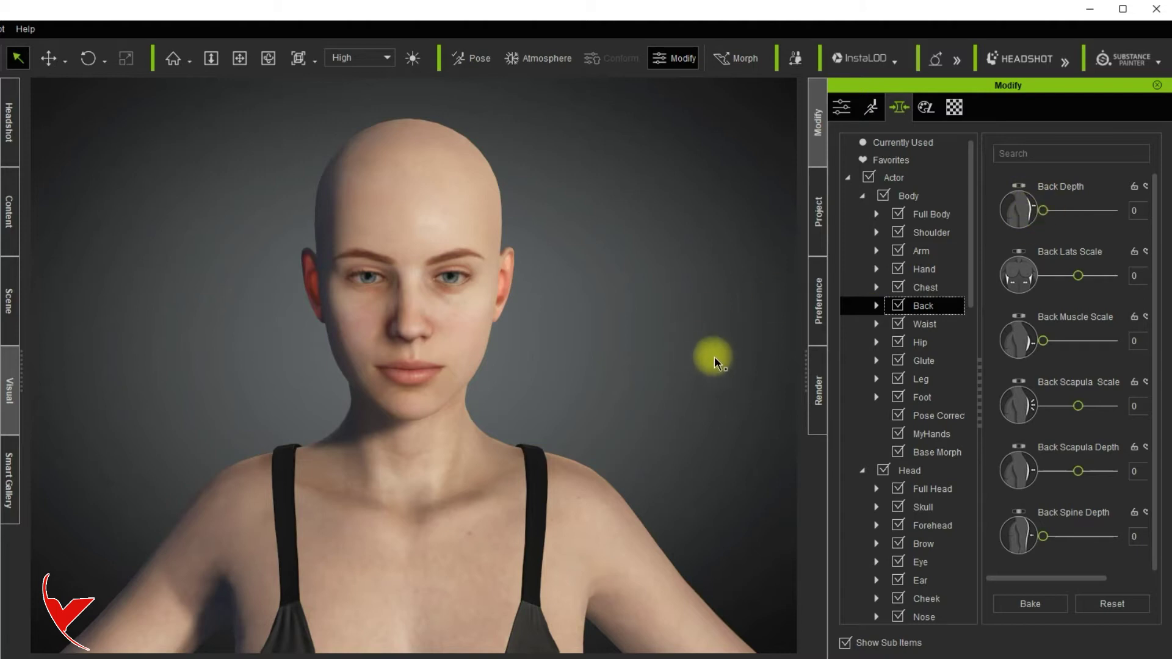
left_click(927, 400)
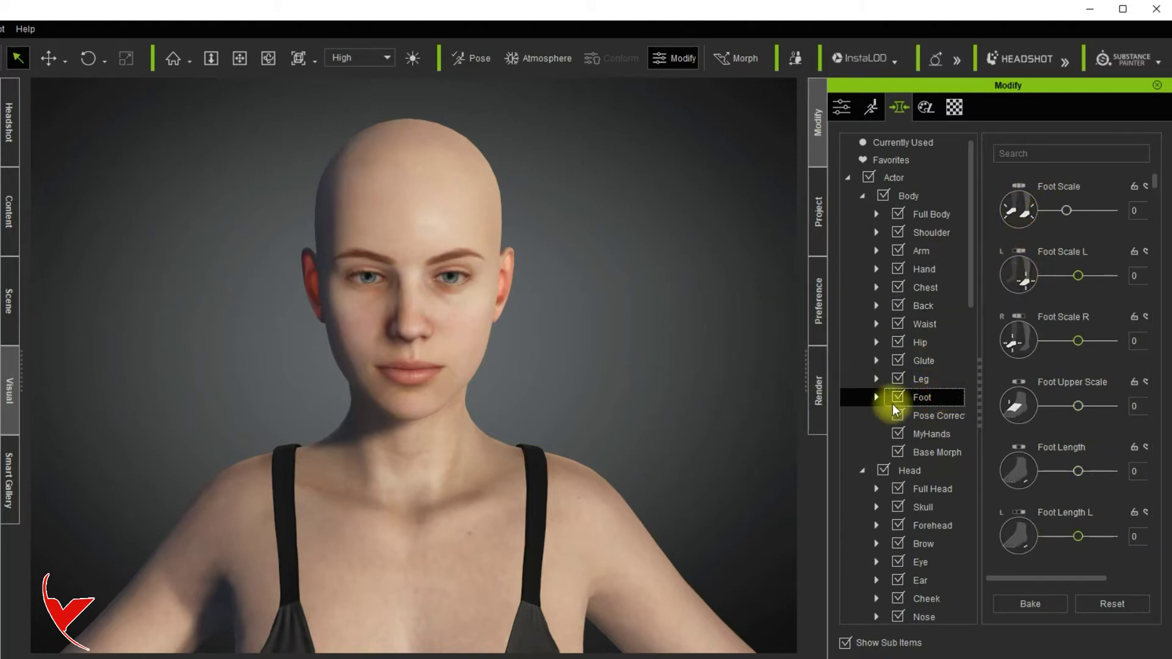
Step: Review the Full Head and Skull morph sliders with more of the character's upper body in view
left_click(921, 488)
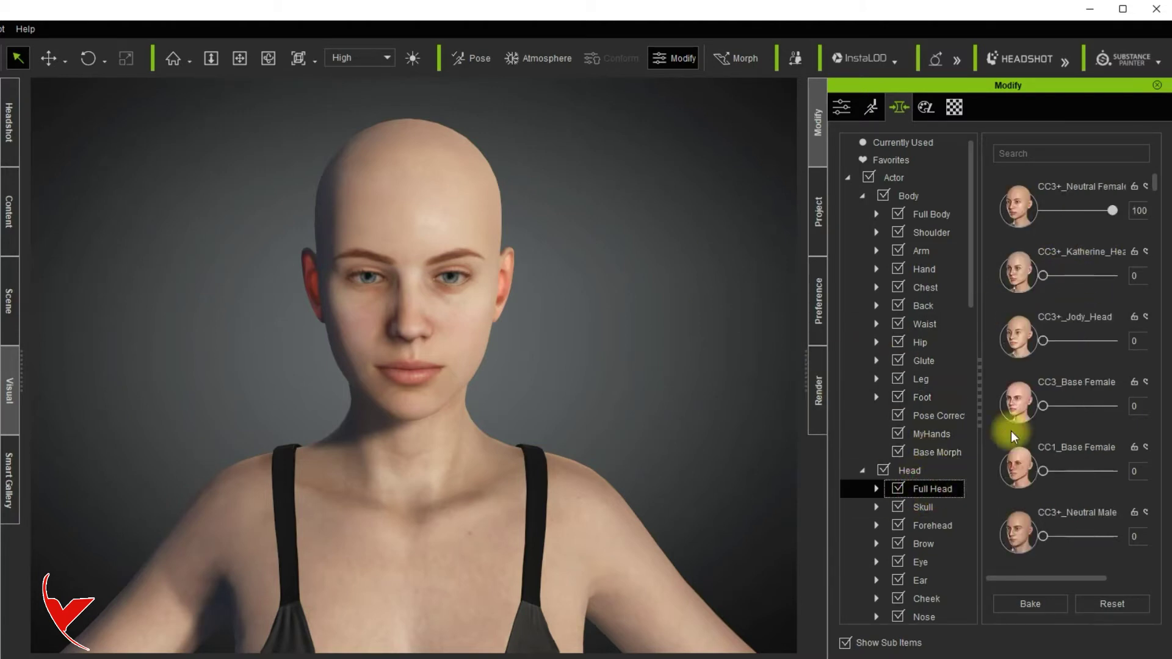
left_click(922, 506)
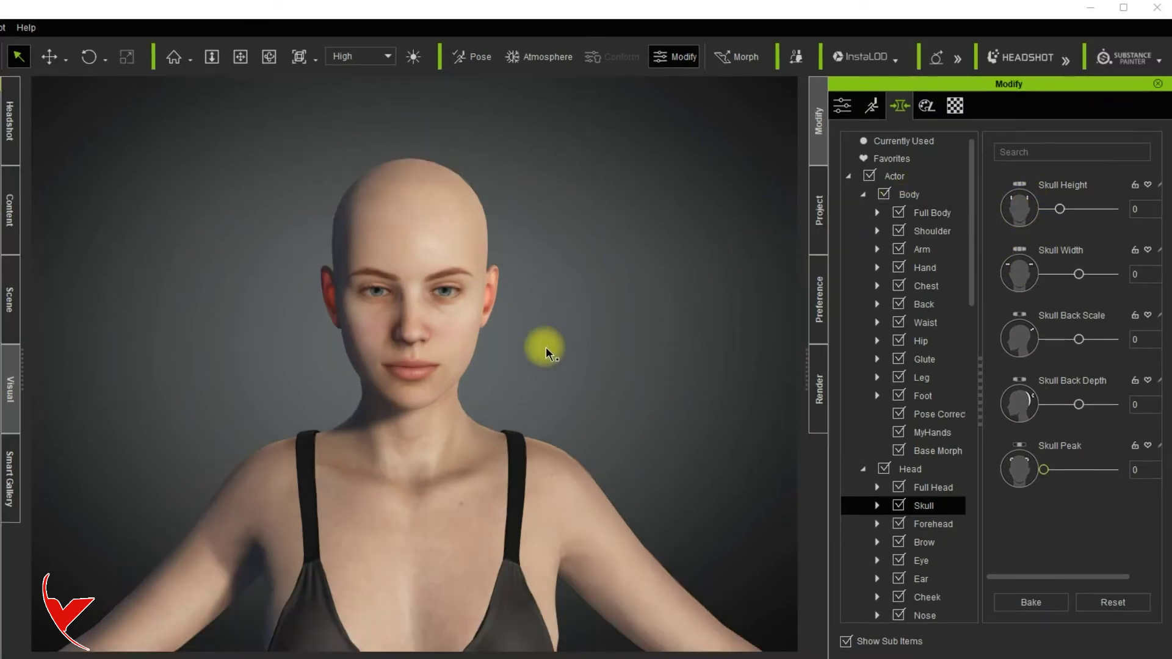
scroll(462, 326, "down", 2)
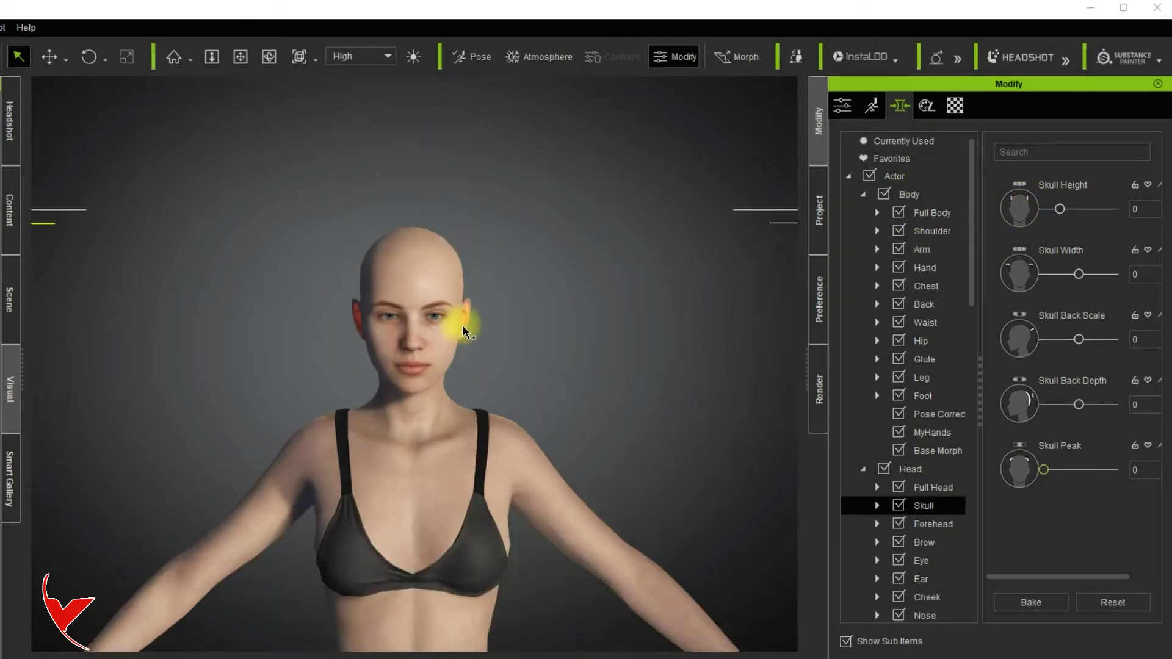
Step: Compare the Body and Head morph groups and look through the list of Full Body morphs
left_click(916, 193)
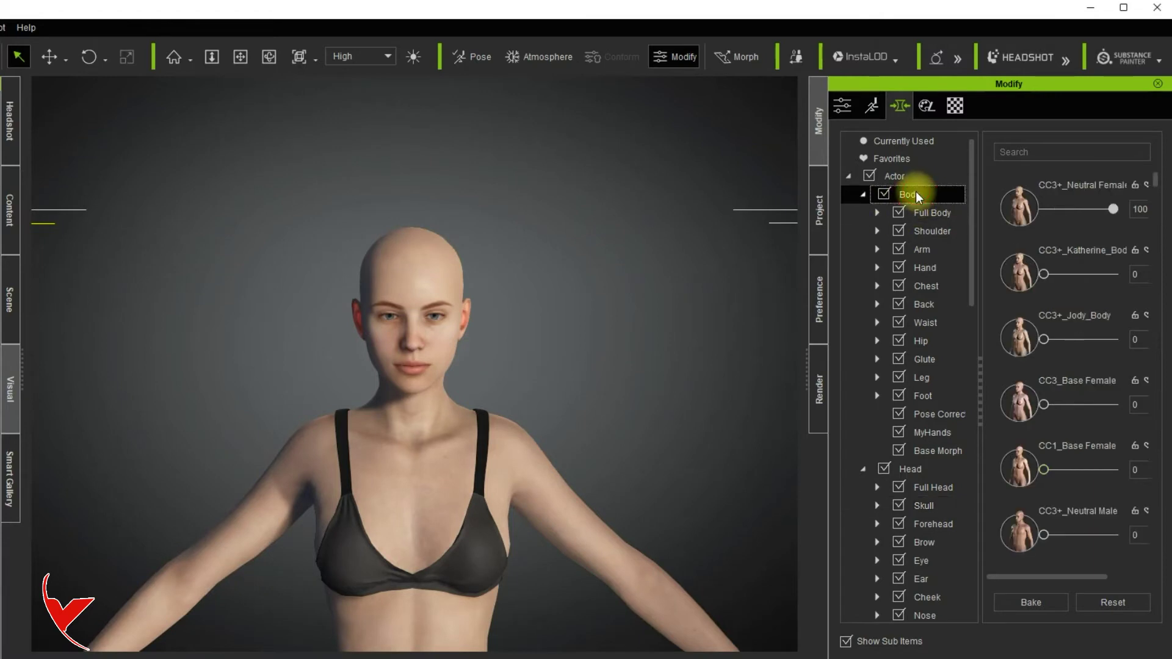
left_click(930, 471)
left_click(917, 194)
left_click(931, 213)
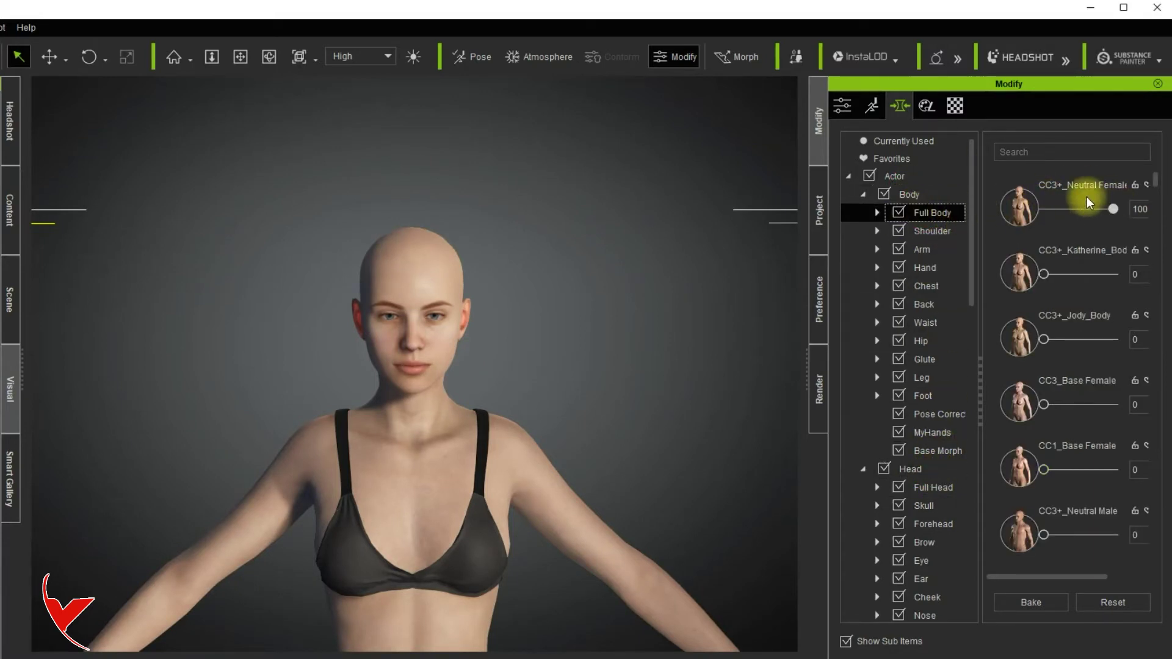
scroll(1084, 421, "down", 6)
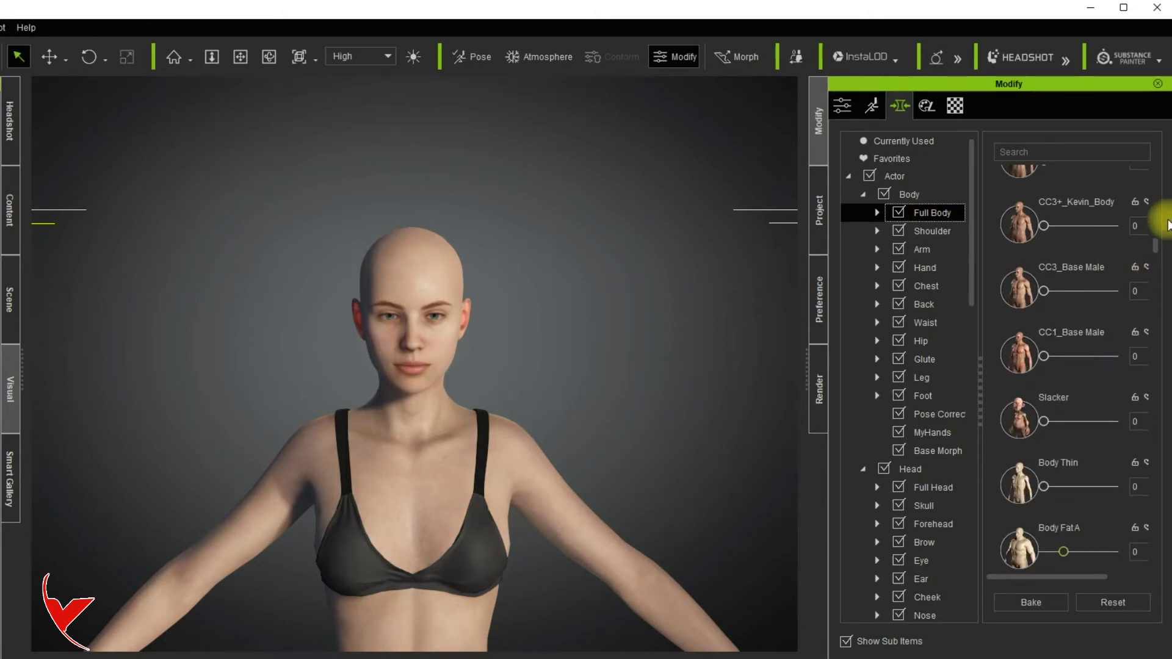
left_click_drag(1160, 250, 1160, 178)
Step: Try the CC3+_Neutral Female, Katherine, Jody and CC3_Base Female full-body morphs, returning each slider to its starting value
mouse_move(1113, 209)
left_mouse_down()
mouse_move(1010, 219)
mouse_move(1122, 224)
mouse_move(1114, 228)
left_mouse_up()
scroll(183, 427, "down", 3)
middle_click_drag(358, 488, 327, 296, "alt")
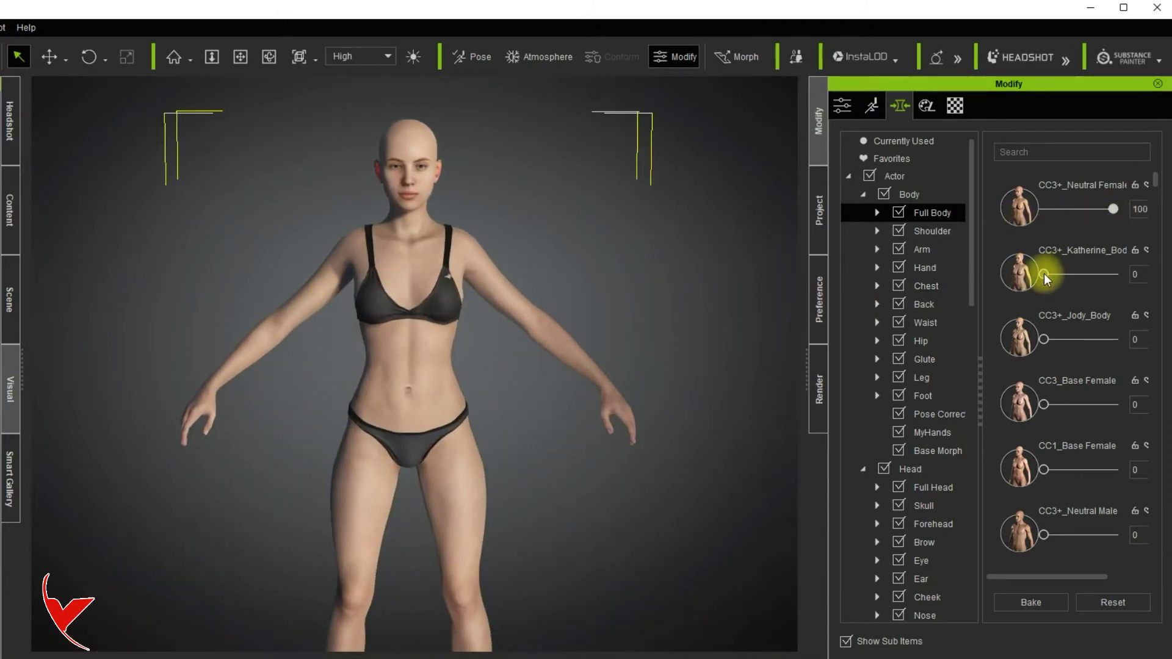
mouse_move(1044, 274)
left_mouse_down()
mouse_move(1123, 272)
mouse_move(1032, 269)
left_mouse_up()
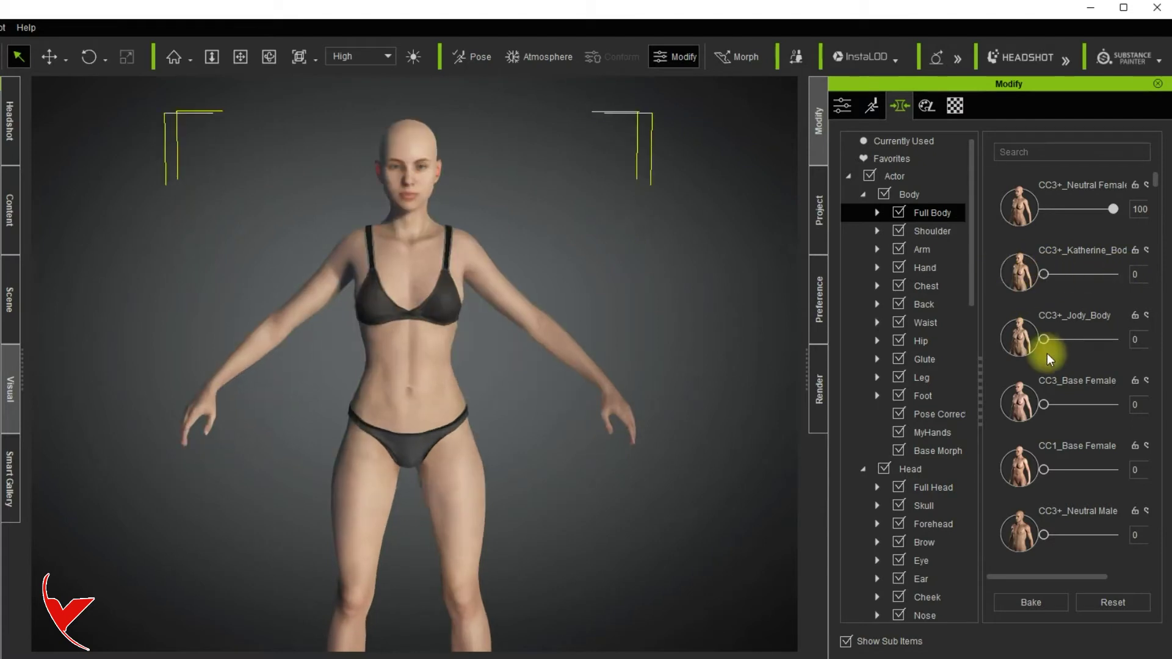
left_click_drag(1058, 339, 976, 342)
left_click_drag(1044, 406, 1011, 410)
Step: Try the CC3_Base Female, CC1_Base Female and CC3+_Neutral Male full-head morphs, returning each slider to 0
left_click(922, 487)
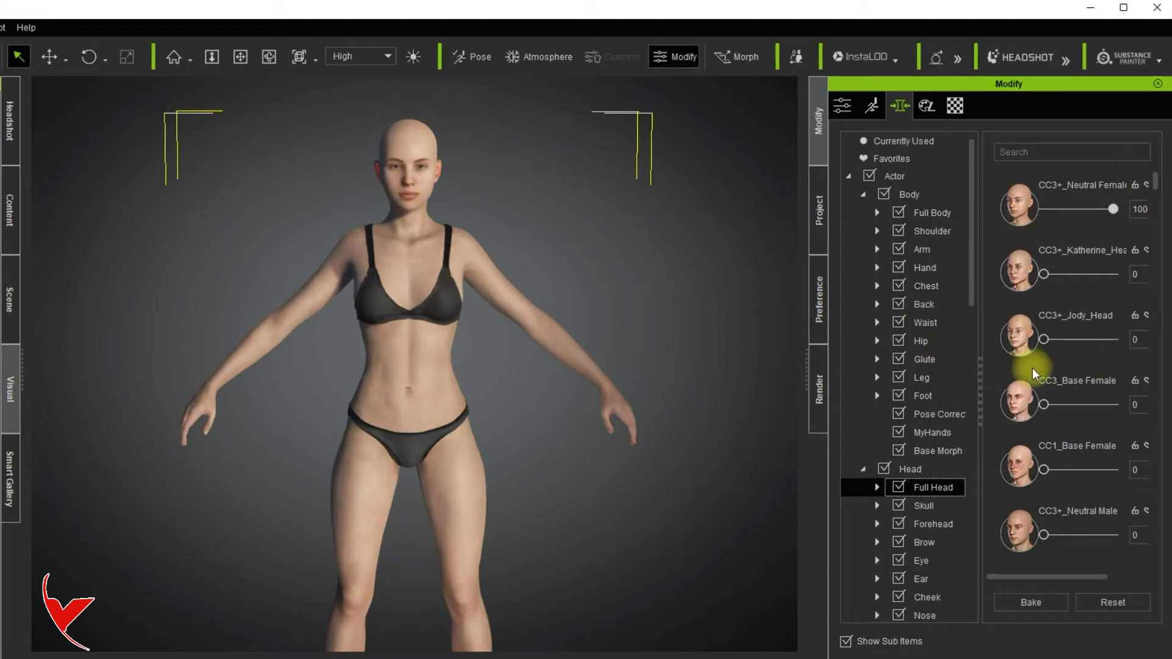
left_click_drag(1044, 404, 993, 404)
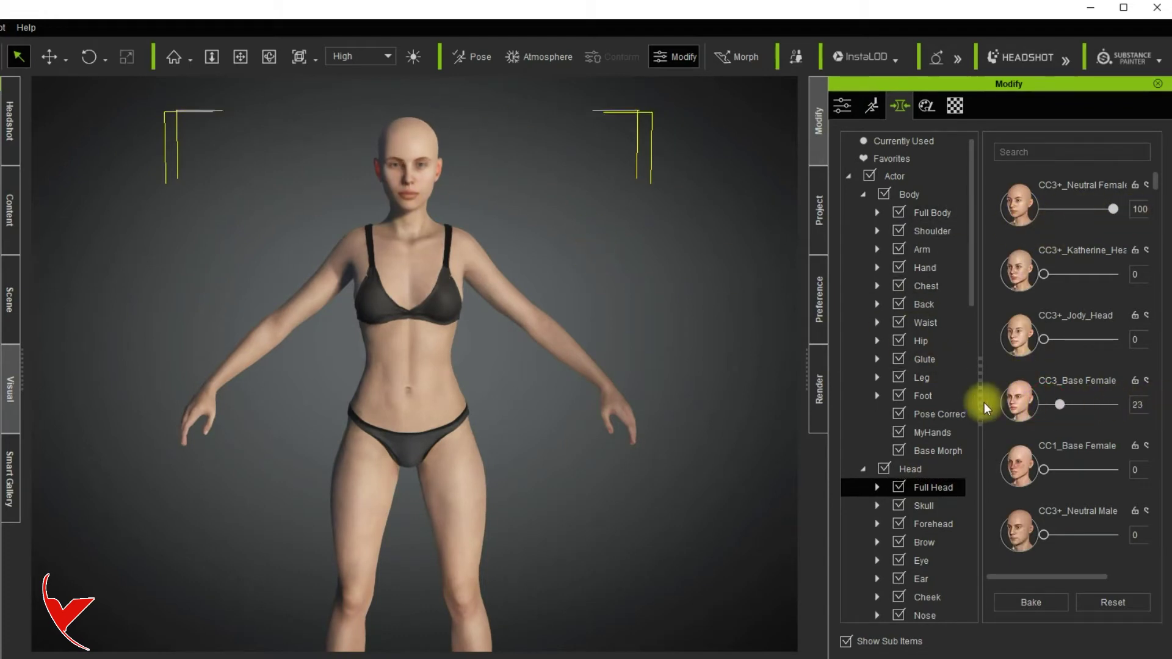
mouse_move(1045, 473)
left_mouse_down()
mouse_move(1160, 470)
mouse_move(1016, 470)
mouse_move(1053, 470)
left_mouse_up()
mouse_move(1036, 534)
left_mouse_down()
mouse_move(1132, 534)
mouse_move(1053, 534)
left_mouse_up()
left_click(1010, 532)
Step: Set the Head Upper Width morph in the Headshot group to 16
scroll(927, 488, "down", 10)
left_click(937, 306)
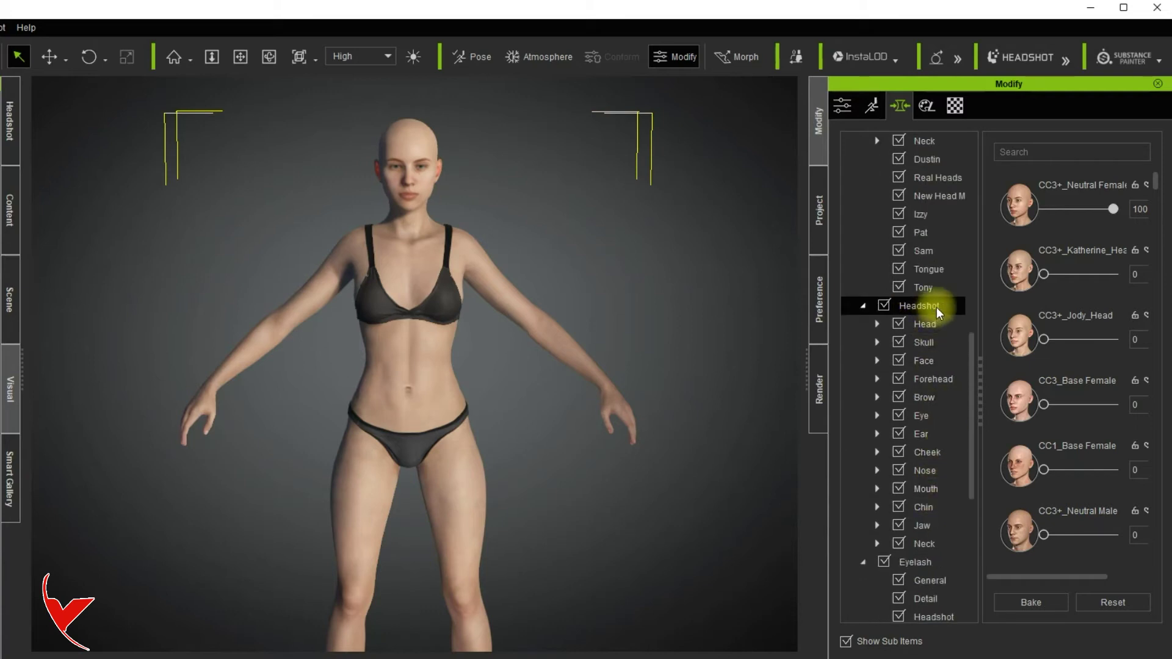
left_click(927, 307)
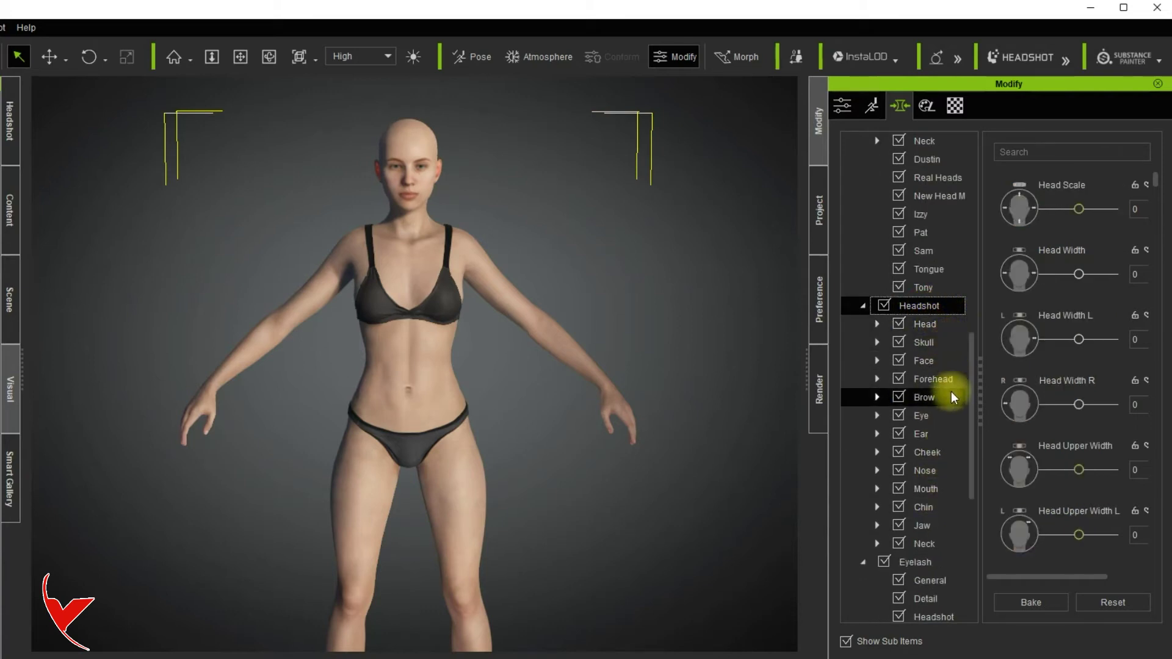
mouse_move(973, 372)
left_mouse_down()
mouse_move(974, 400)
mouse_move(973, 367)
left_mouse_up()
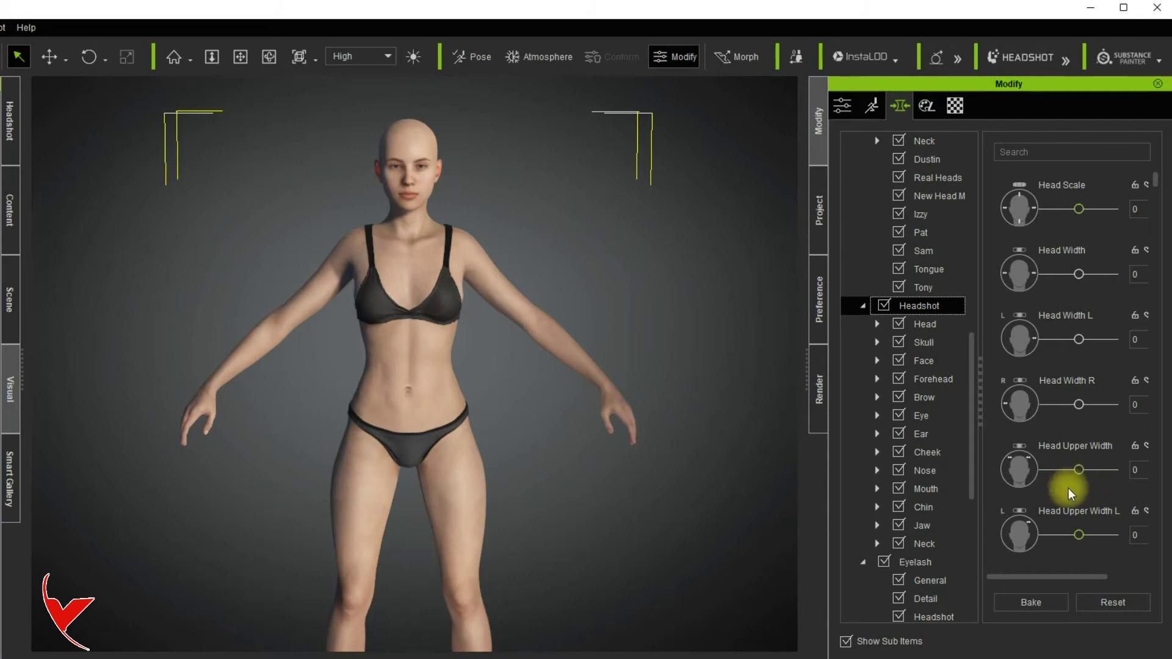
mouse_move(1078, 469)
left_mouse_down()
mouse_move(1149, 476)
mouse_move(1037, 473)
mouse_move(1065, 435)
mouse_move(1070, 479)
left_mouse_up()
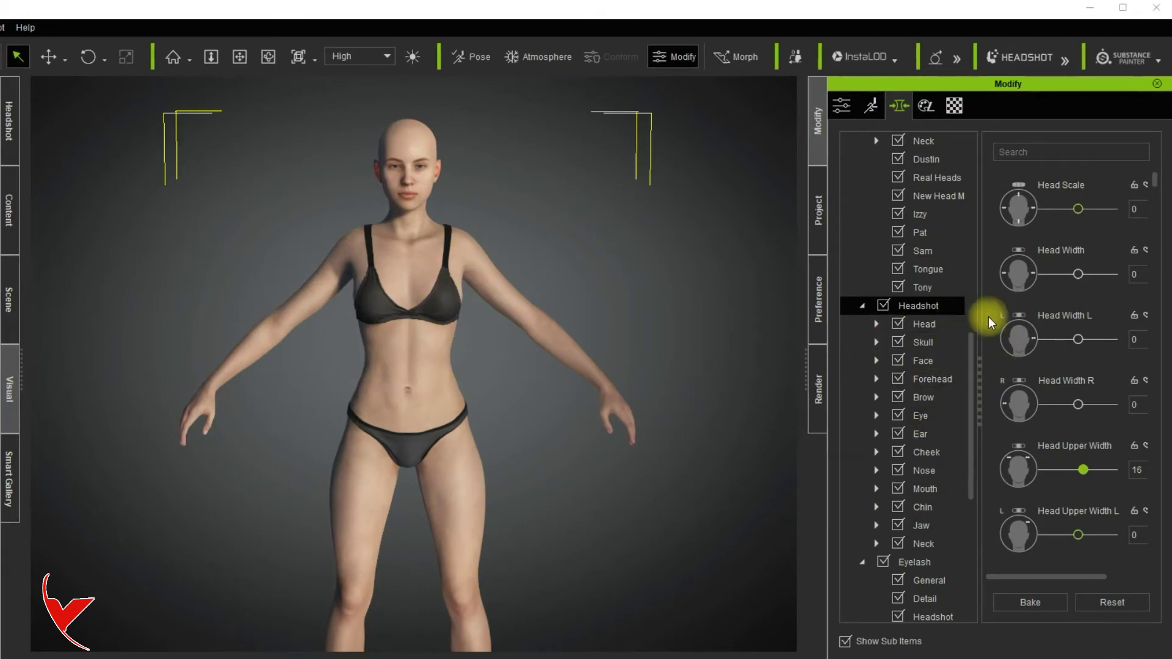
Step: Try the Slacker full-body morph at 74 and reduce it to 26
scroll(933, 281, "up", 10)
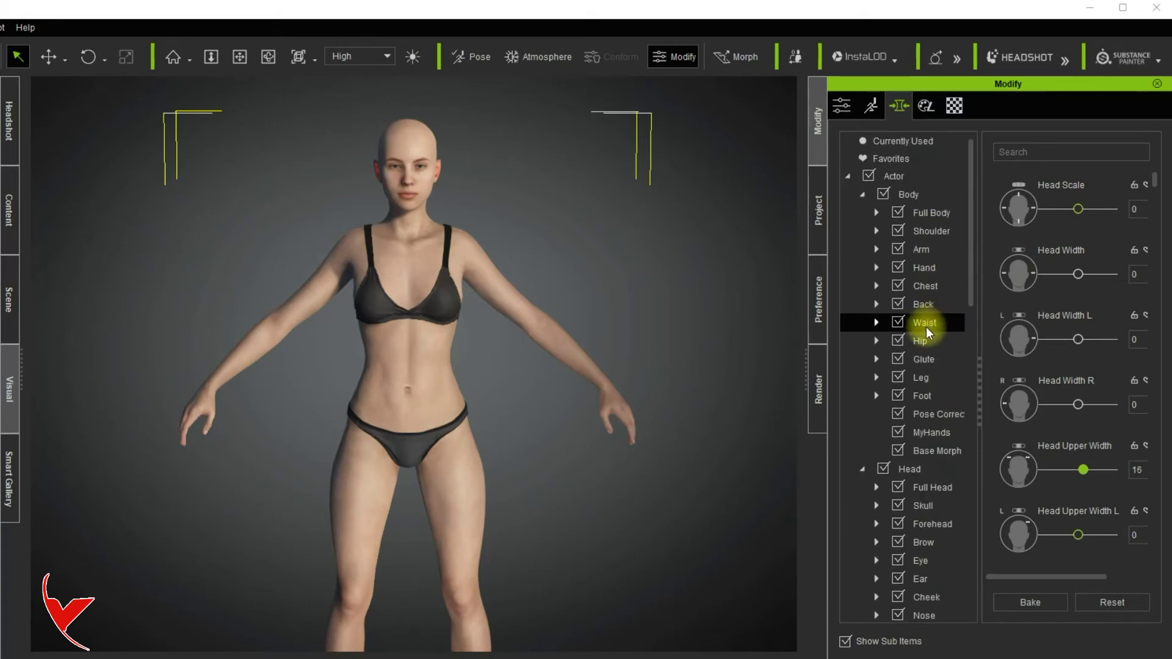
scroll(949, 359, "down", 9)
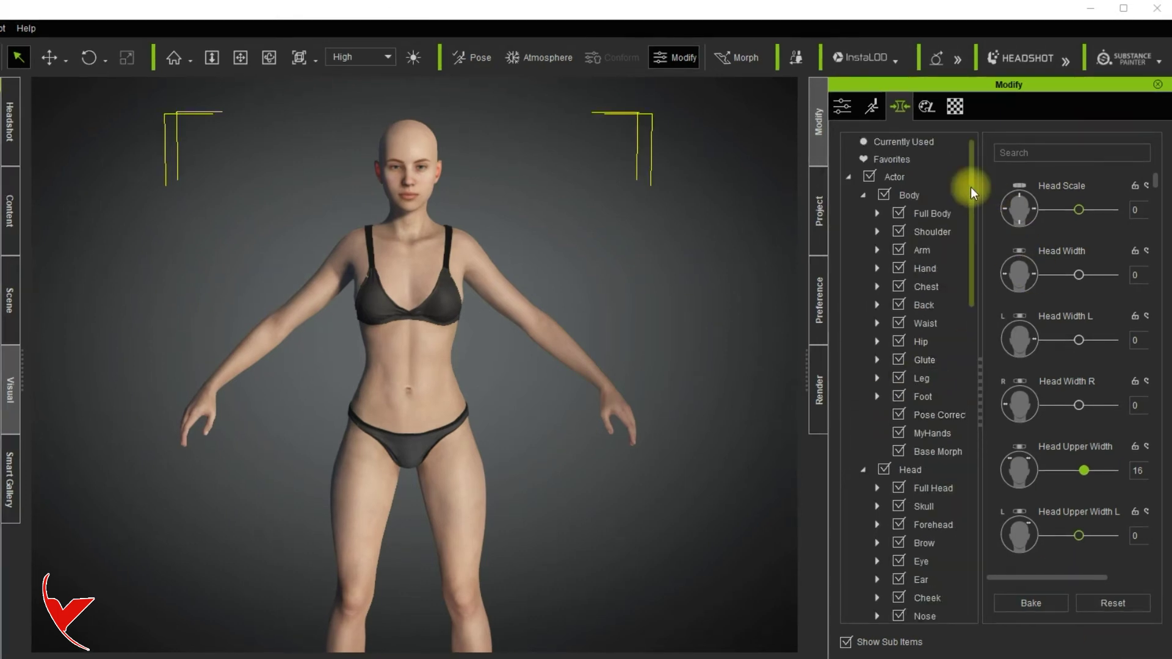
left_click_drag(971, 187, 970, 143)
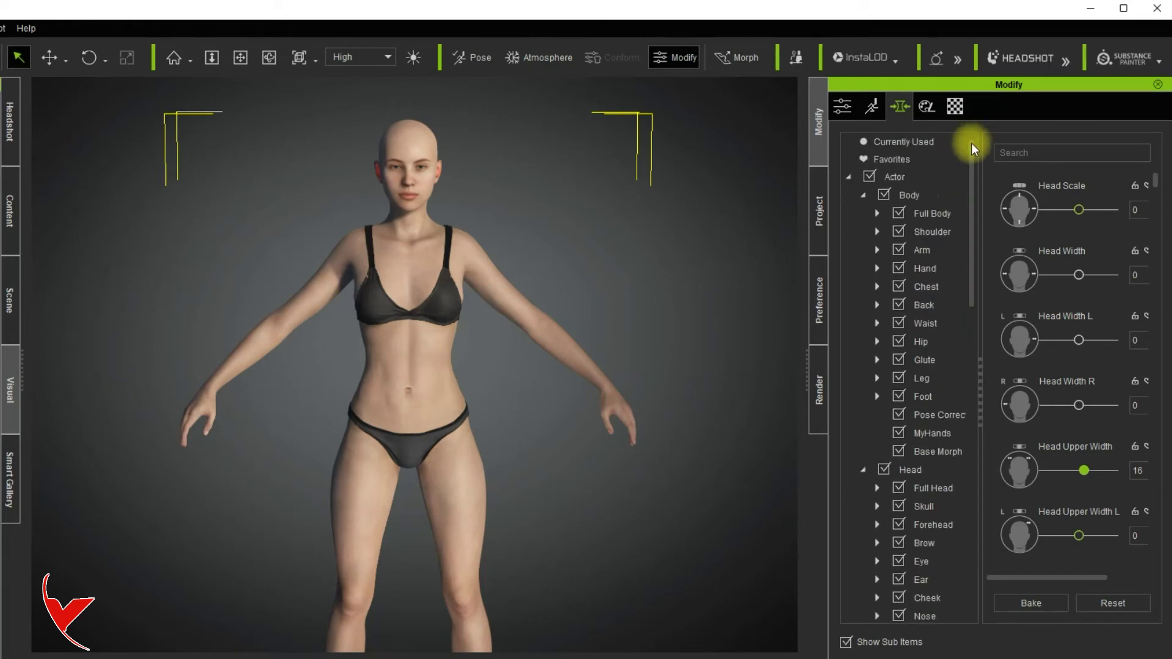
left_click(907, 194)
left_click_drag(1150, 180, 1165, 241)
left_click(940, 213)
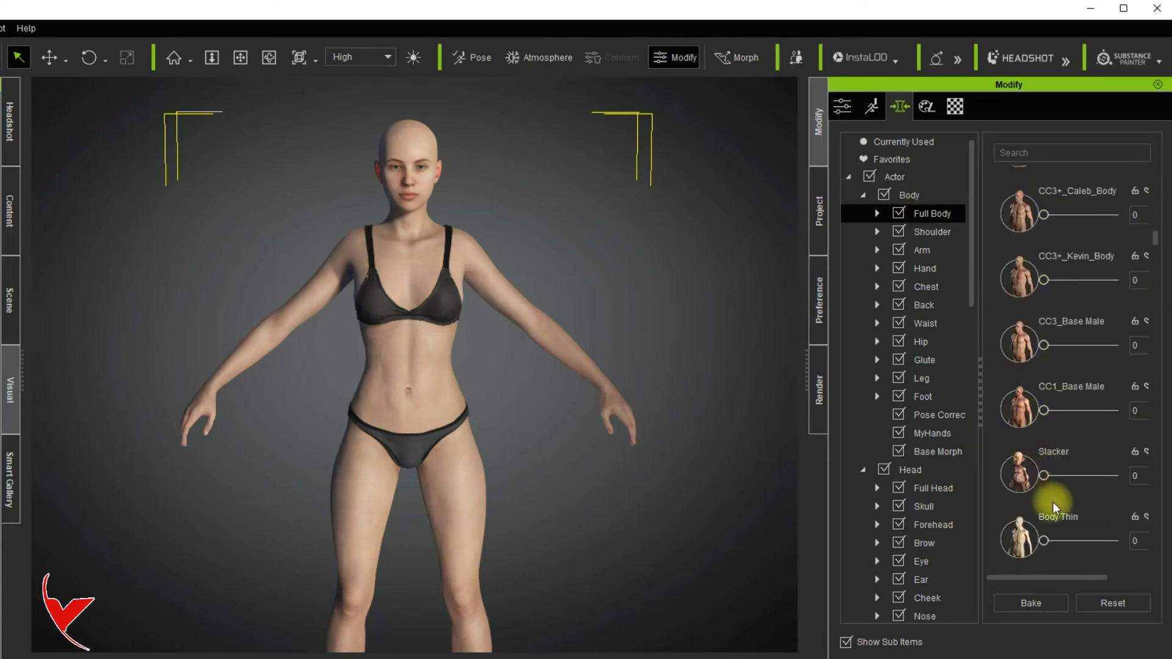
left_click_drag(1045, 475, 1096, 475)
scroll(436, 476, "down", 5)
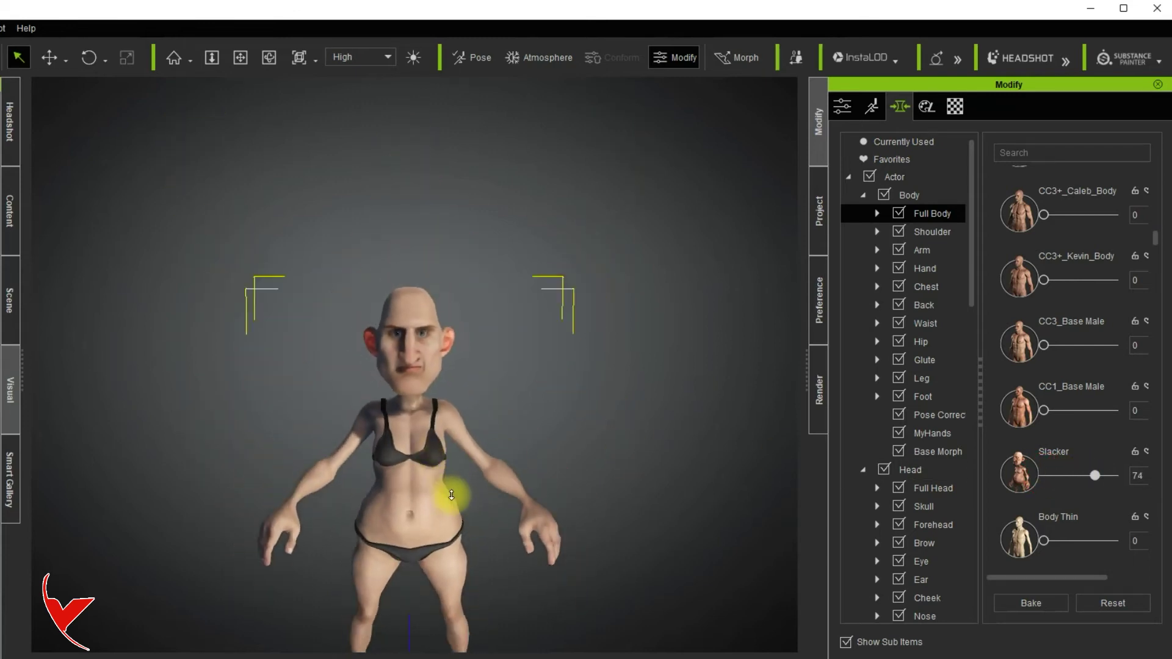
left_click(1095, 474)
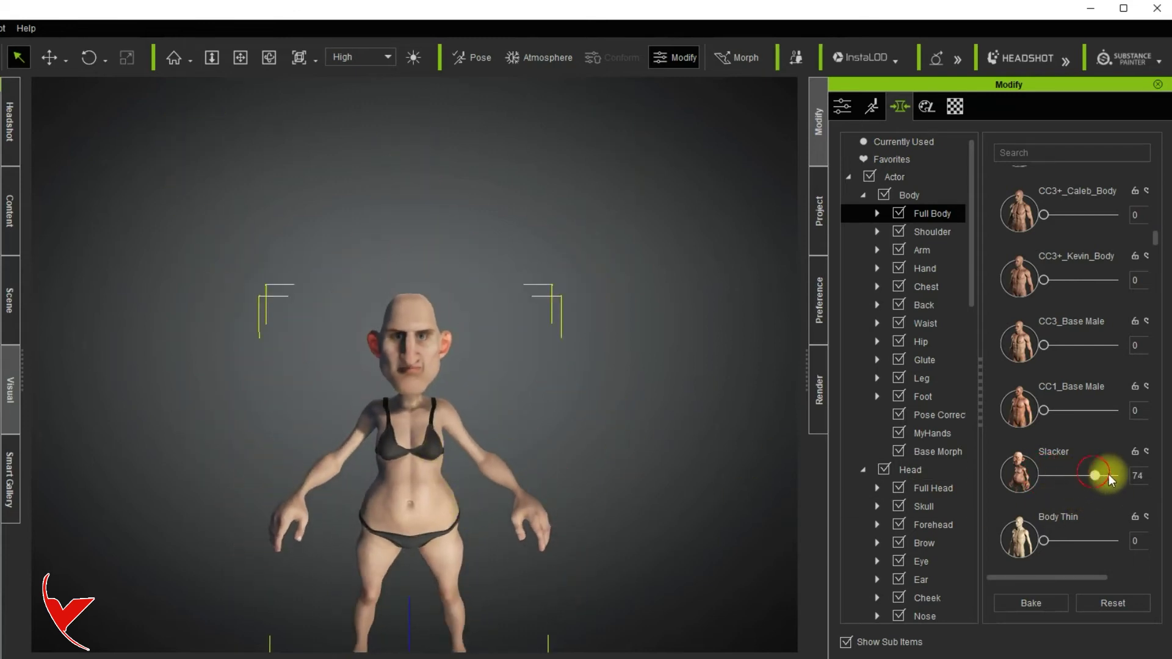
left_click_drag(1106, 476, 1061, 476)
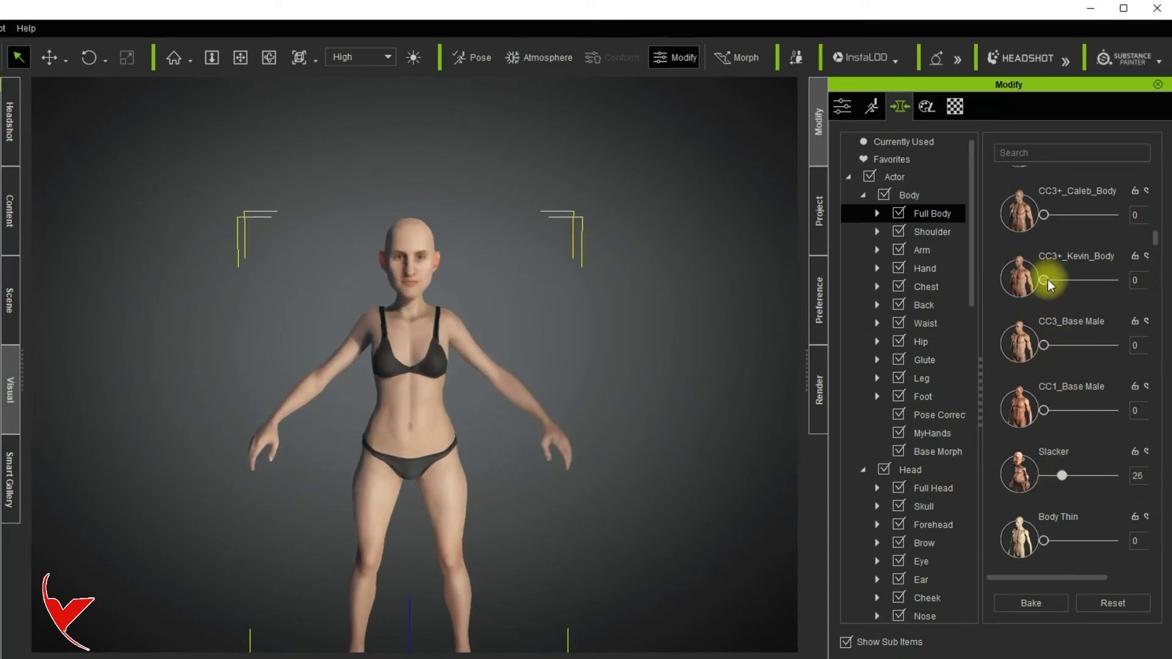
Step: Blend in the full-body morphs CC3+_Kevin_Body at 100, part of CC3+_Caleb_Body, and CC3+_Katherine_Body at 88
left_click_drag(1043, 278, 1114, 282)
left_click_drag(1044, 214, 1080, 216)
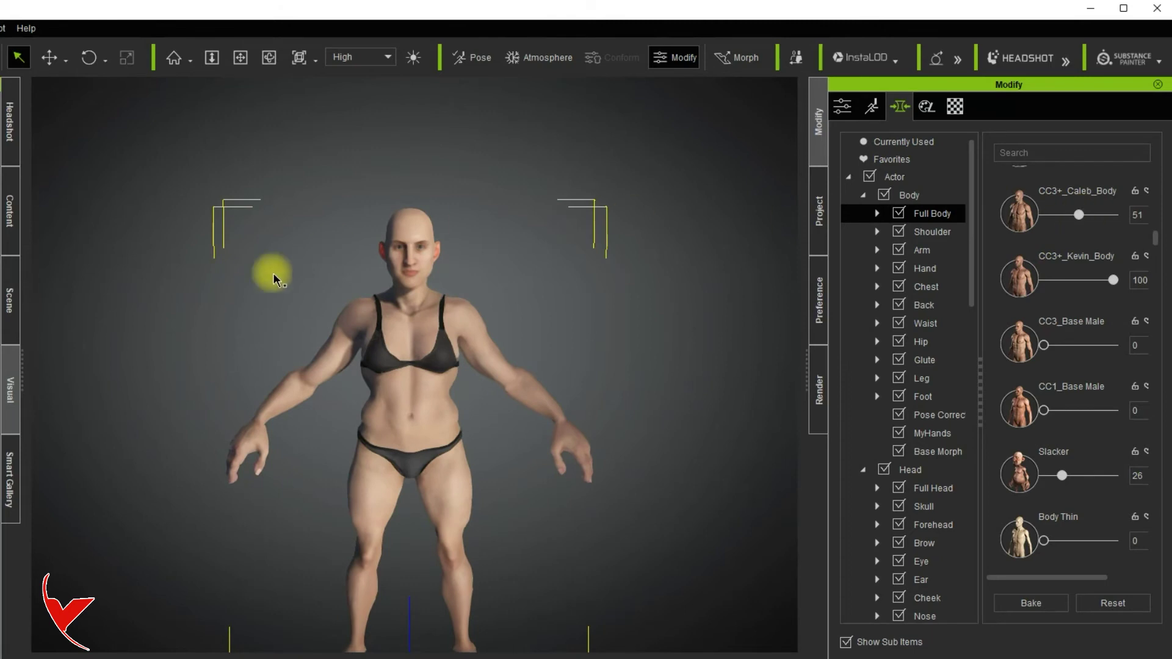
left_click(1098, 216)
left_click_drag(1079, 215, 1064, 215)
scroll(1041, 355, "up", 2)
scroll(1040, 360, "up", 4)
left_click_drag(1045, 275, 1109, 280)
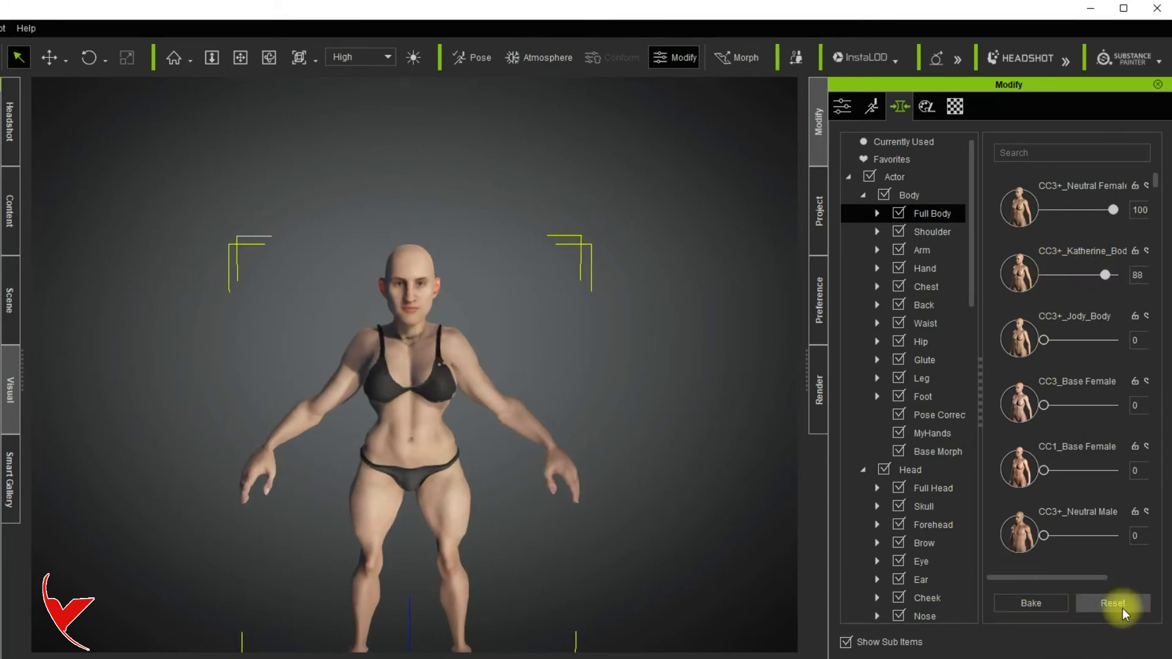
Step: Reset all Full Body morph sliders
left_click(1122, 608)
scroll(412, 183, "up", 5)
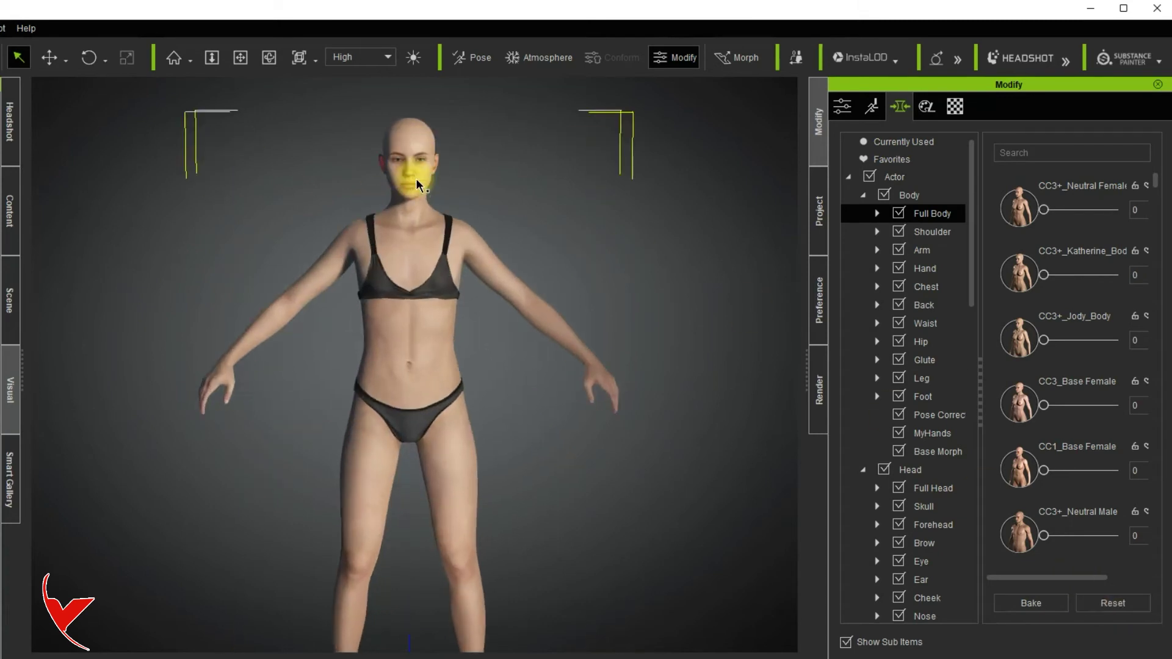
middle_click_drag(537, 179, 1060, 571, "alt")
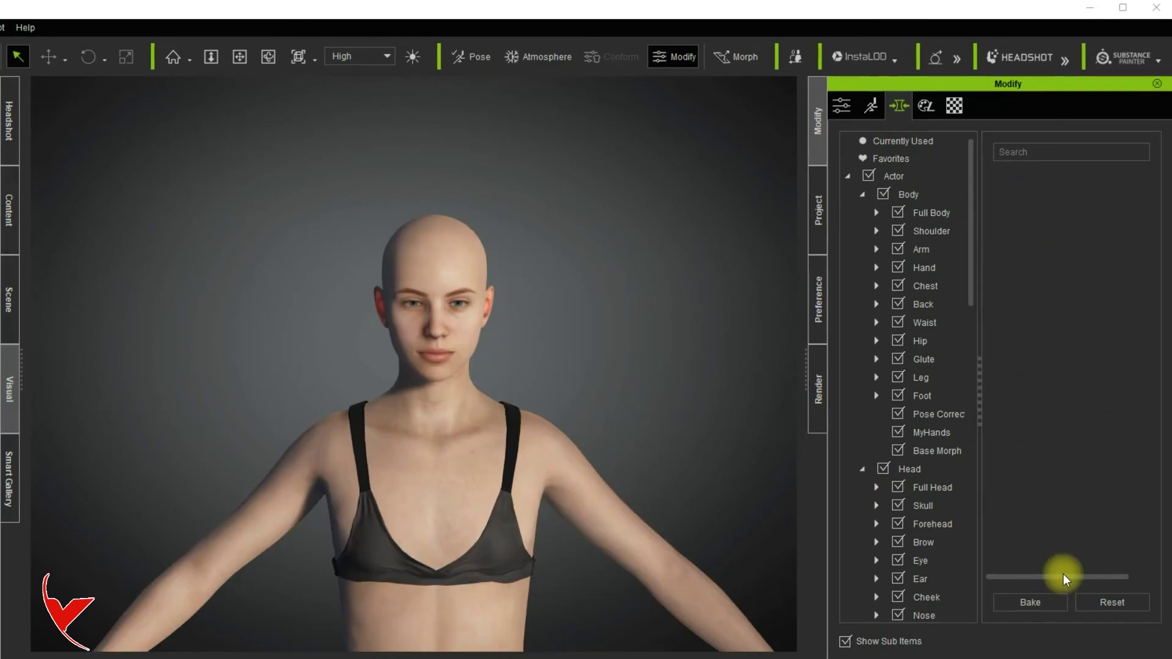
left_click(1029, 607)
left_click(922, 249)
left_click(1116, 604)
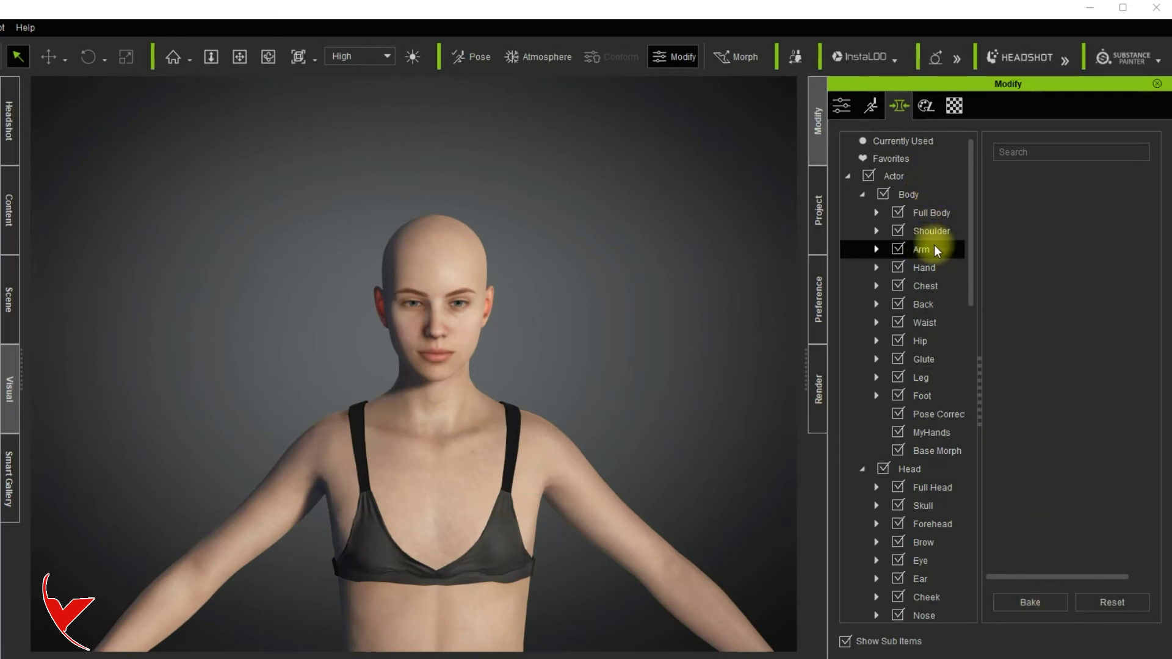
Step: Try the full-head morphs CC3+_Jody_Head and CC3_Base Female at 100 with CC3+_Neutral Female at 0, and reset the sliders
left_click(931, 487)
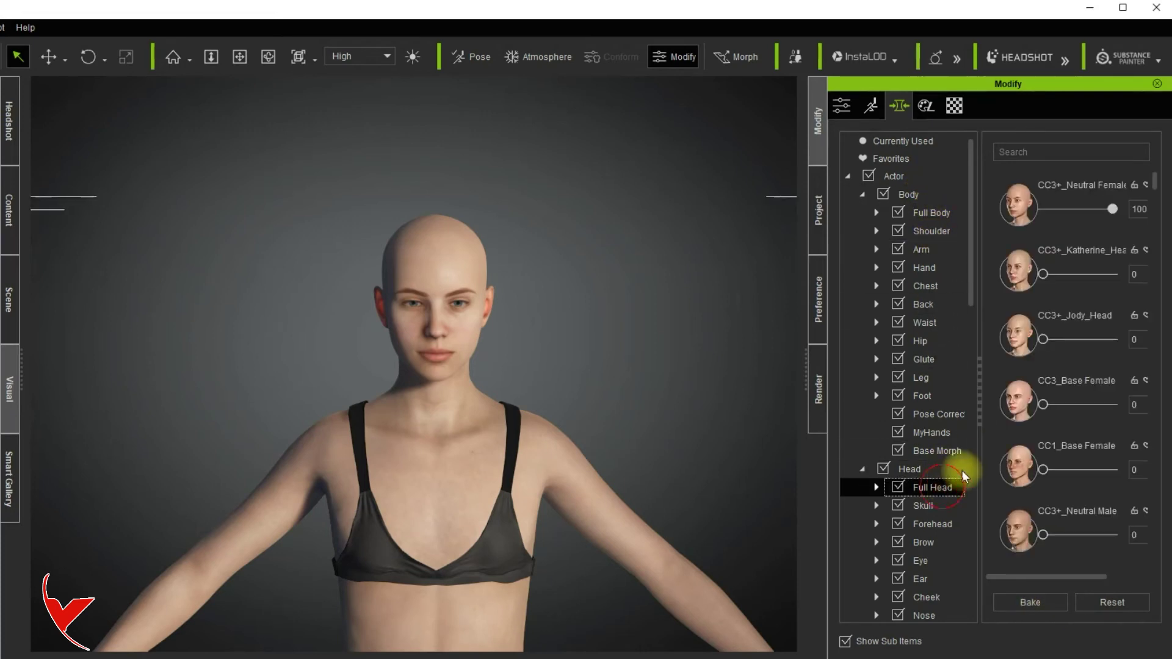
left_click_drag(1110, 211, 997, 216)
left_click_drag(1044, 340, 1119, 347)
left_click_drag(1056, 407, 1163, 405)
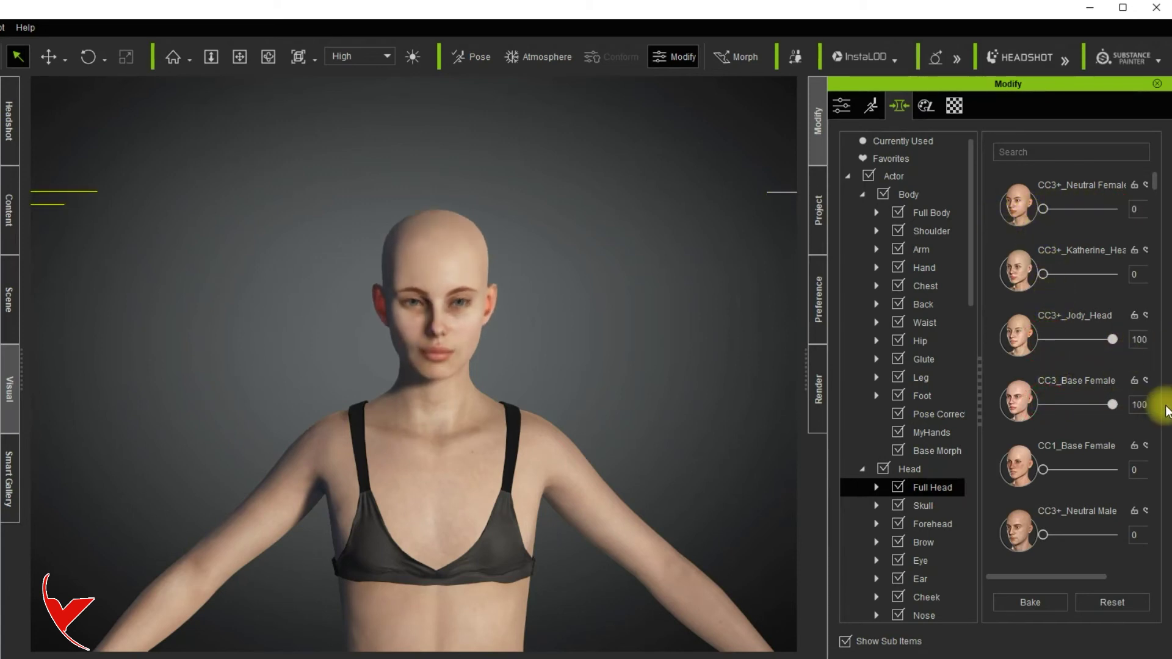
left_click(1105, 604)
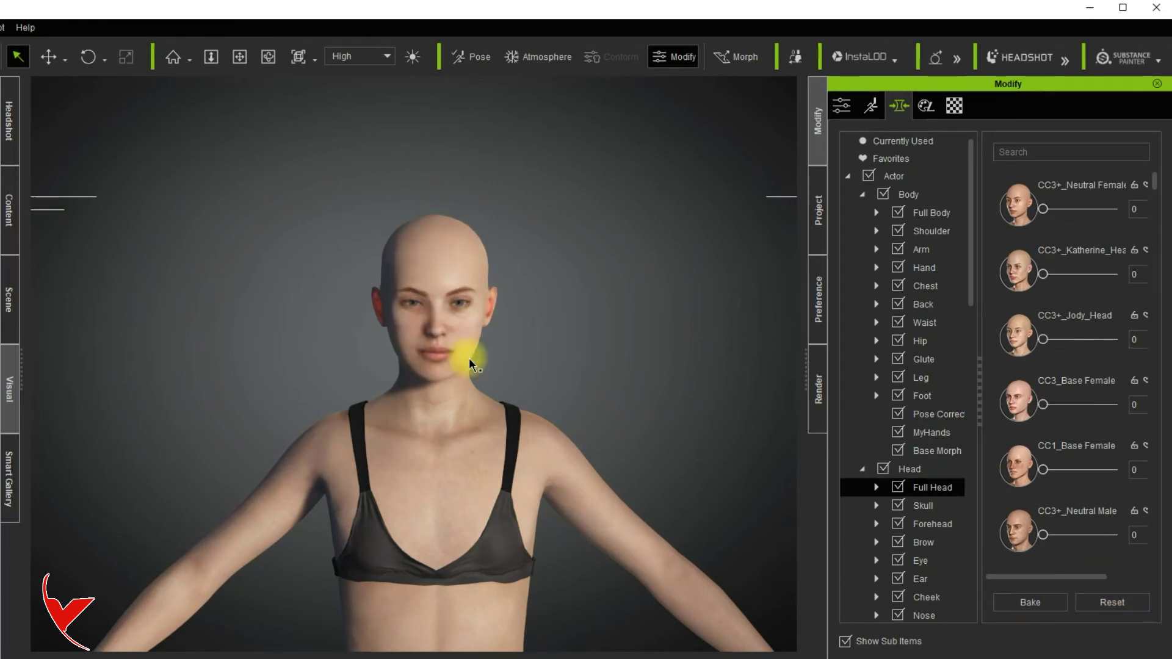
Step: Set the CC3+_Neutral Female and CC3+_Katherine full-head morphs to 100 and bake the resulting shape
left_click_drag(1044, 209, 1115, 212)
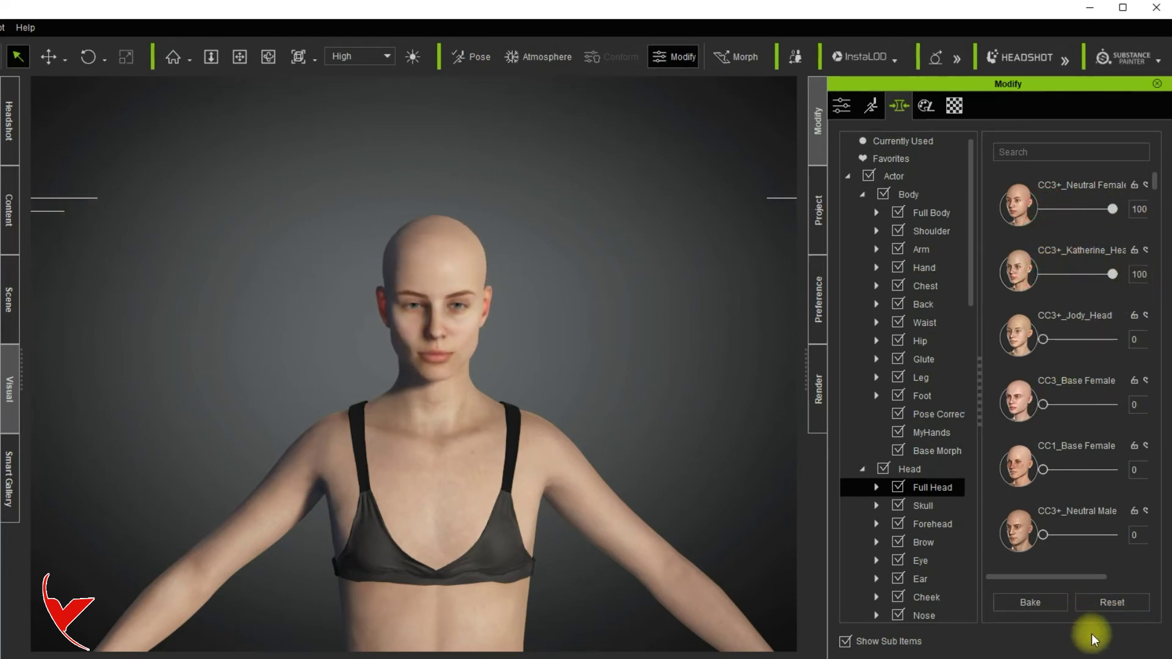
left_click(1030, 605)
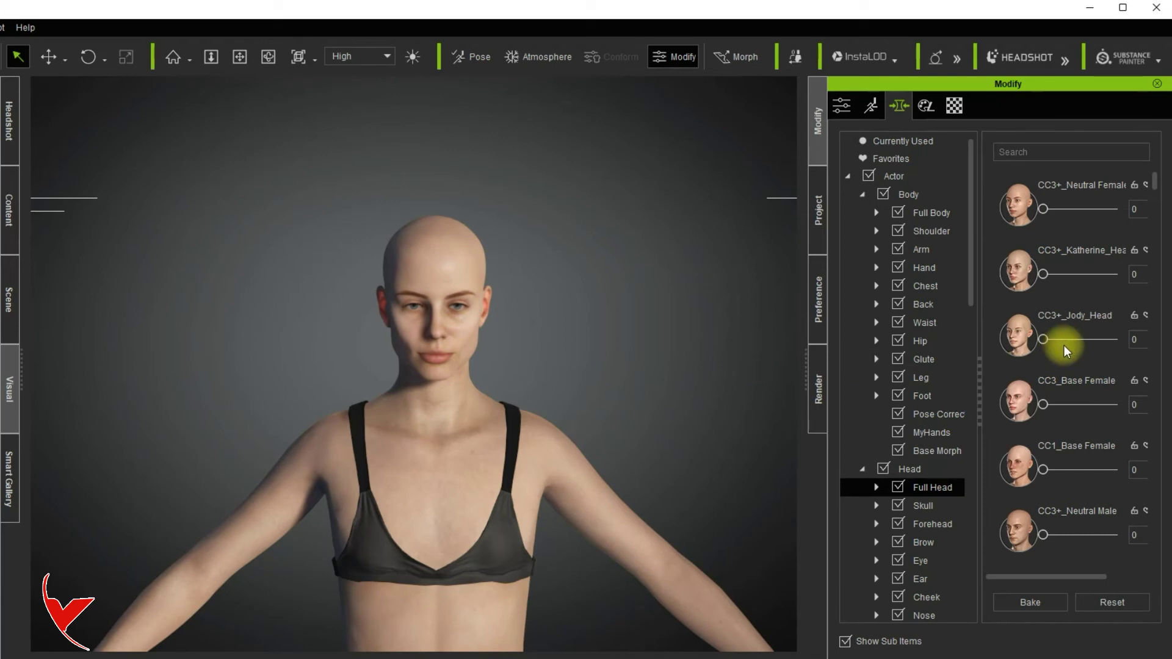
Step: Try CC3+_Jody_Head, CC3_Base Female and CC1_Base Female at 100 on the baked head, and reset to the baked shape
left_click_drag(1045, 339, 1136, 342)
left_click_drag(1043, 404, 1144, 405)
left_click_drag(1043, 470, 1144, 471)
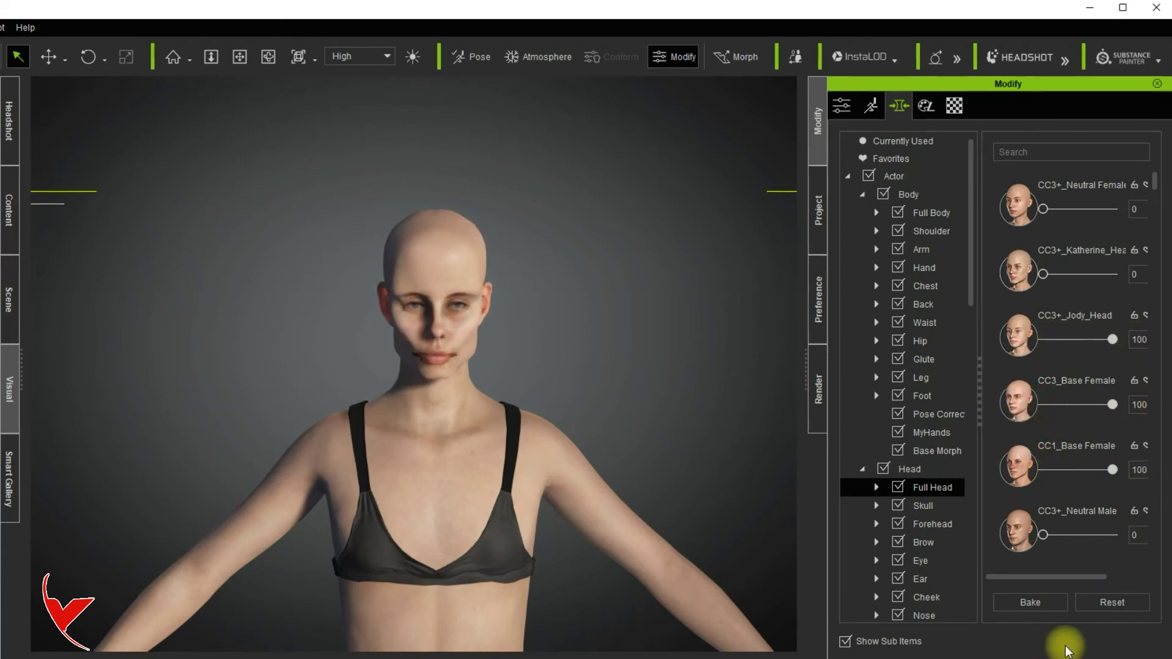
left_click(1118, 606)
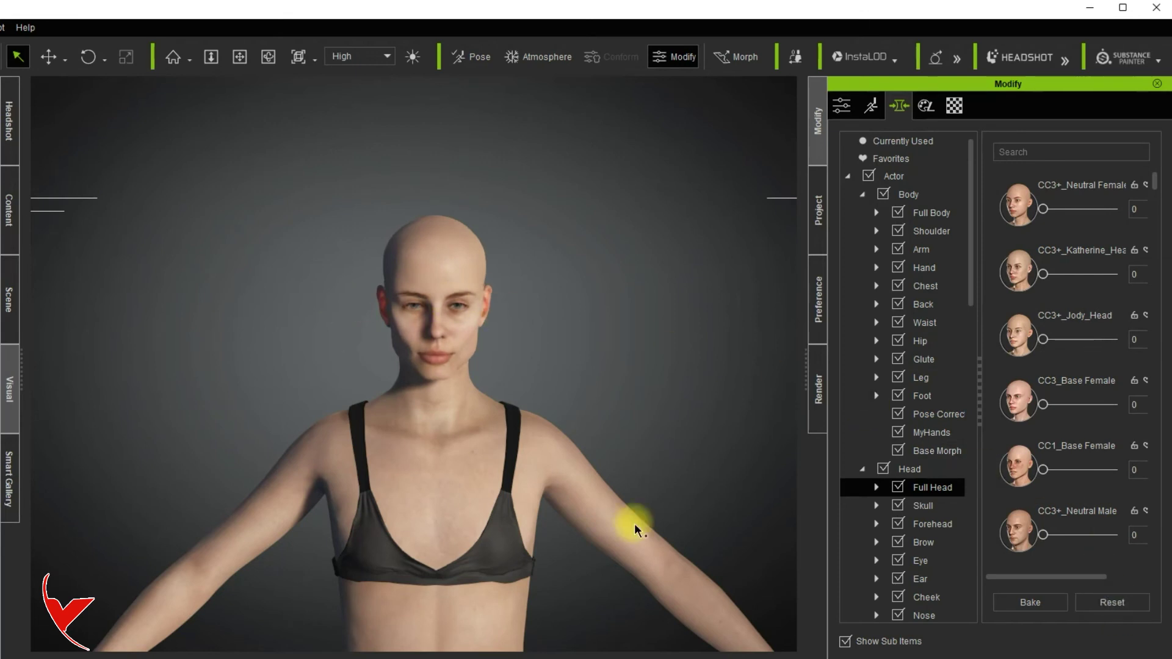
left_click(1032, 602)
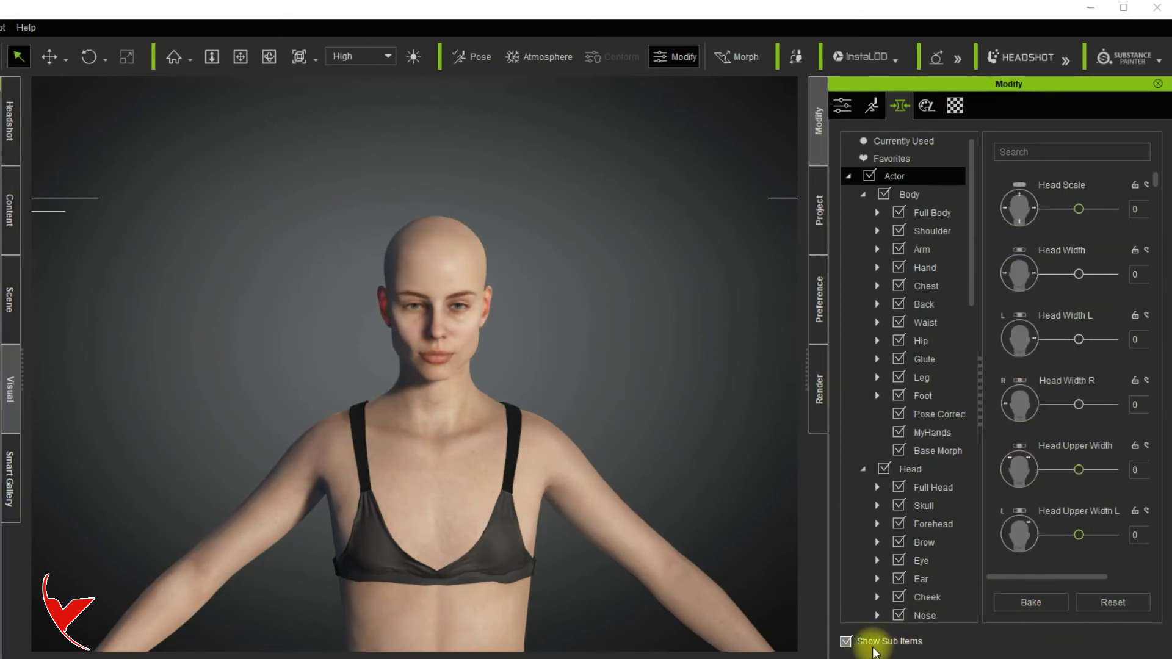
Step: Turn off Show Sub Items and review the custom morphs stored directly under the Body group, such as test2 and yeni_avatar
left_click(874, 646)
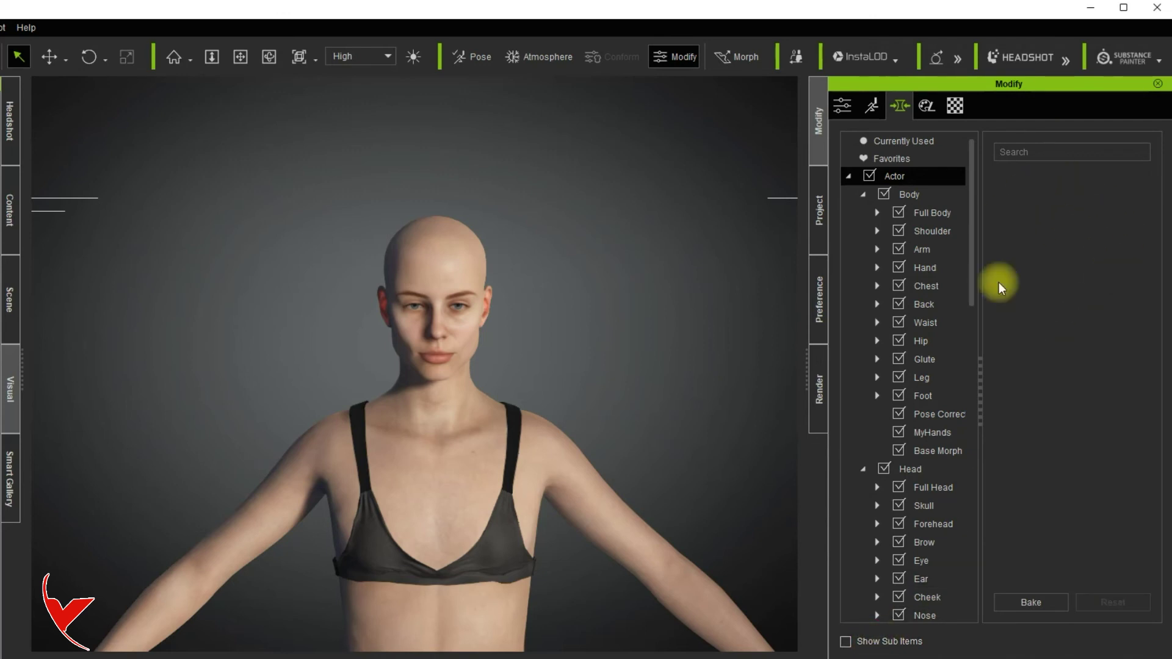
left_click(928, 194)
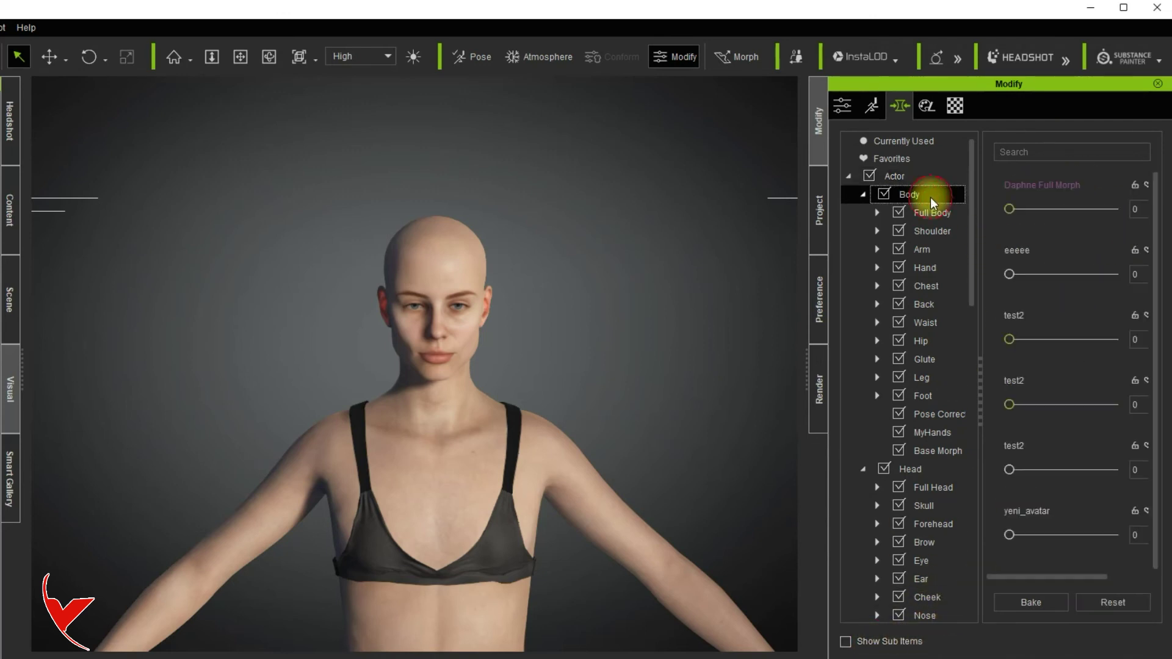
scroll(1092, 268, "down", 1)
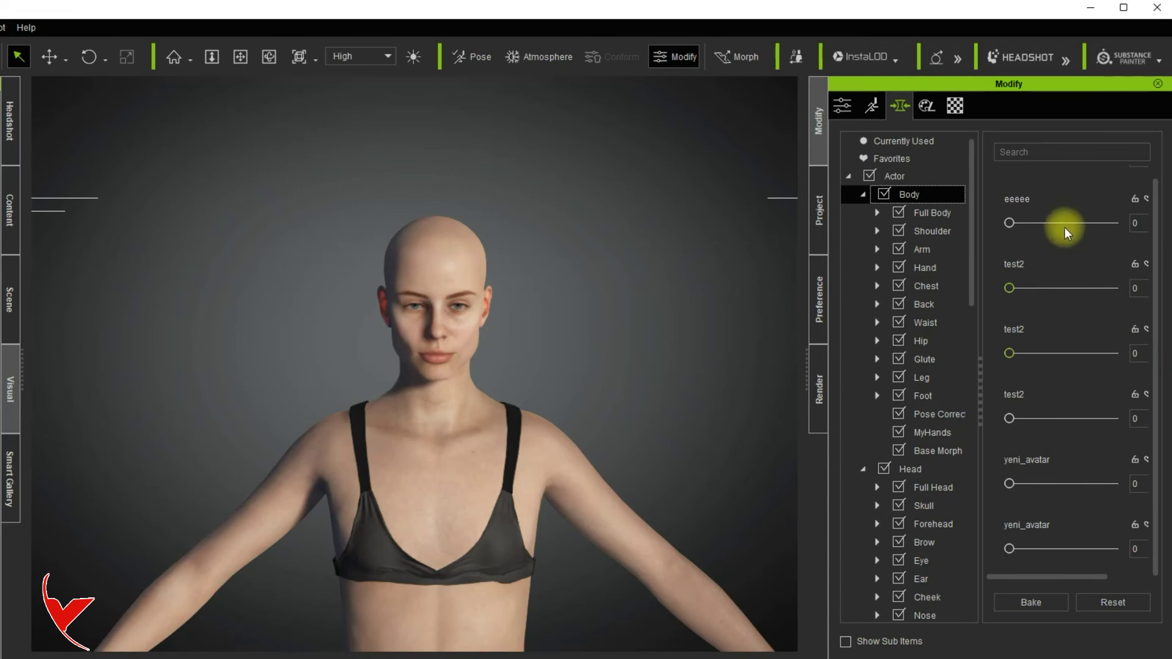
mouse_move(1010, 484)
left_mouse_down()
mouse_move(1135, 483)
mouse_move(1009, 484)
left_mouse_up()
mouse_move(1008, 418)
left_mouse_down()
mouse_move(1125, 419)
mouse_move(993, 418)
left_mouse_up()
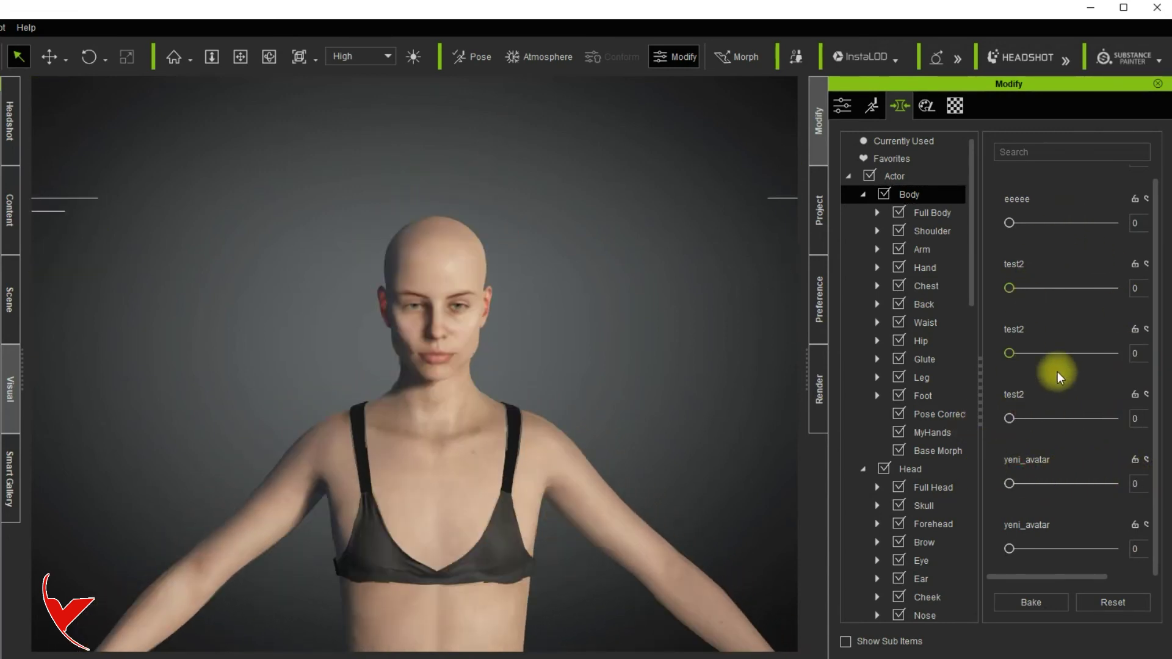
scroll(1073, 286, "up", 1)
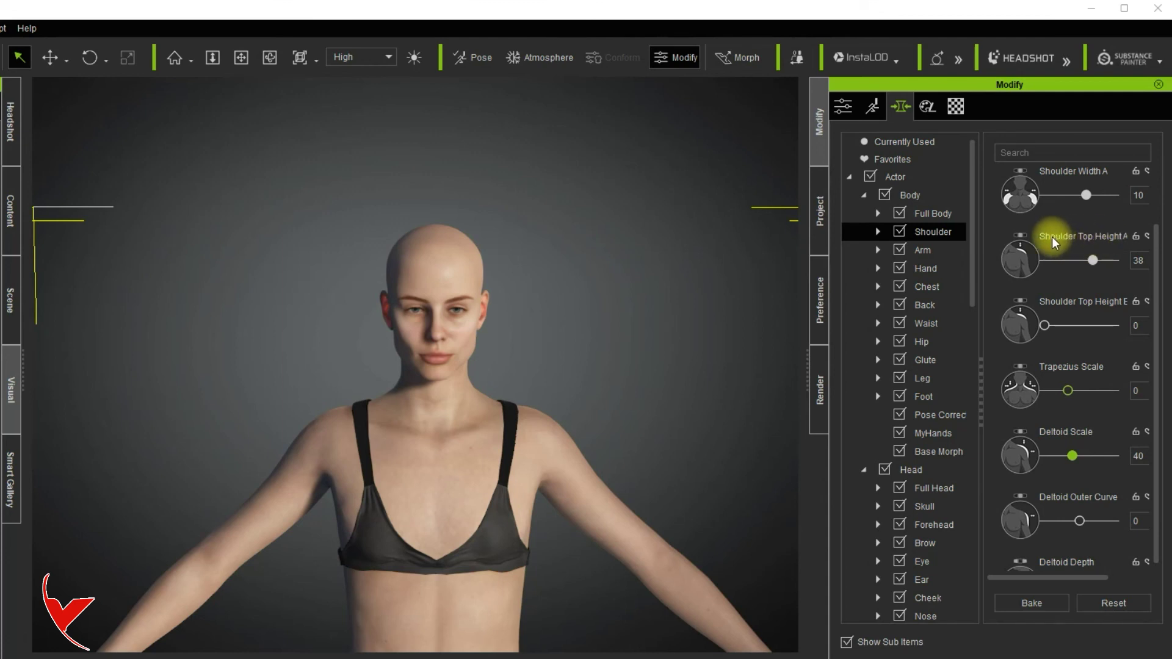
Step: Set the Shoulder Top Height A morph to 31 and the Trapezius Scale morph to 31
mouse_move(1092, 260)
left_mouse_down()
mouse_move(1048, 261)
mouse_move(1122, 267)
mouse_move(1043, 265)
mouse_move(1089, 270)
left_mouse_up()
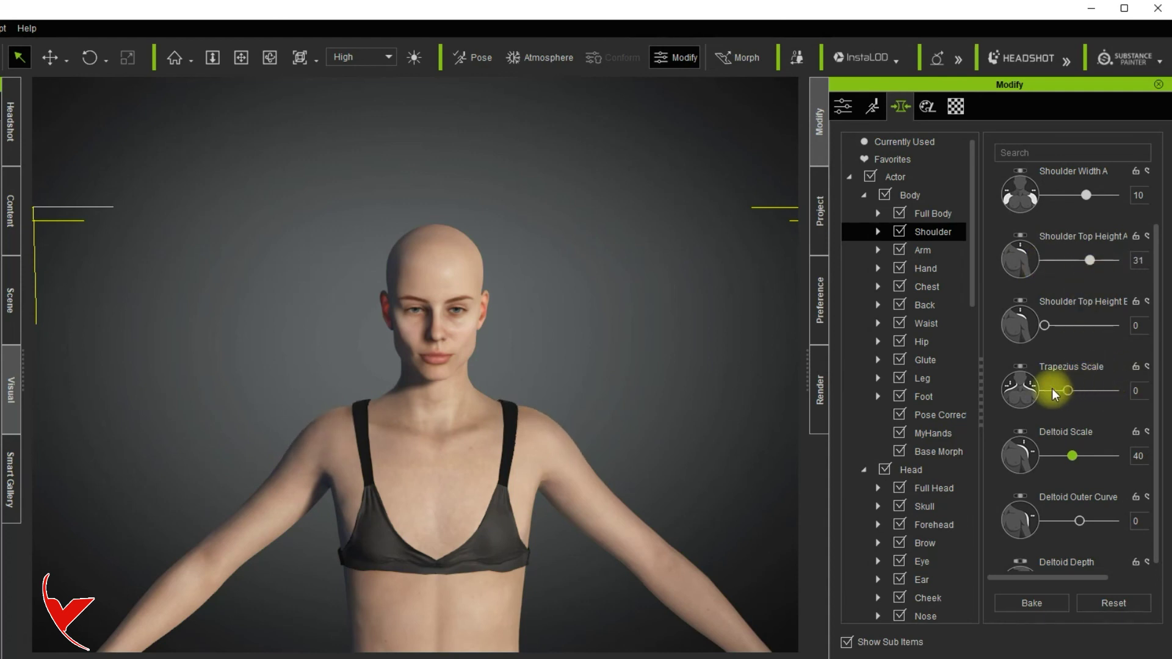
left_click_drag(1067, 390, 1094, 389)
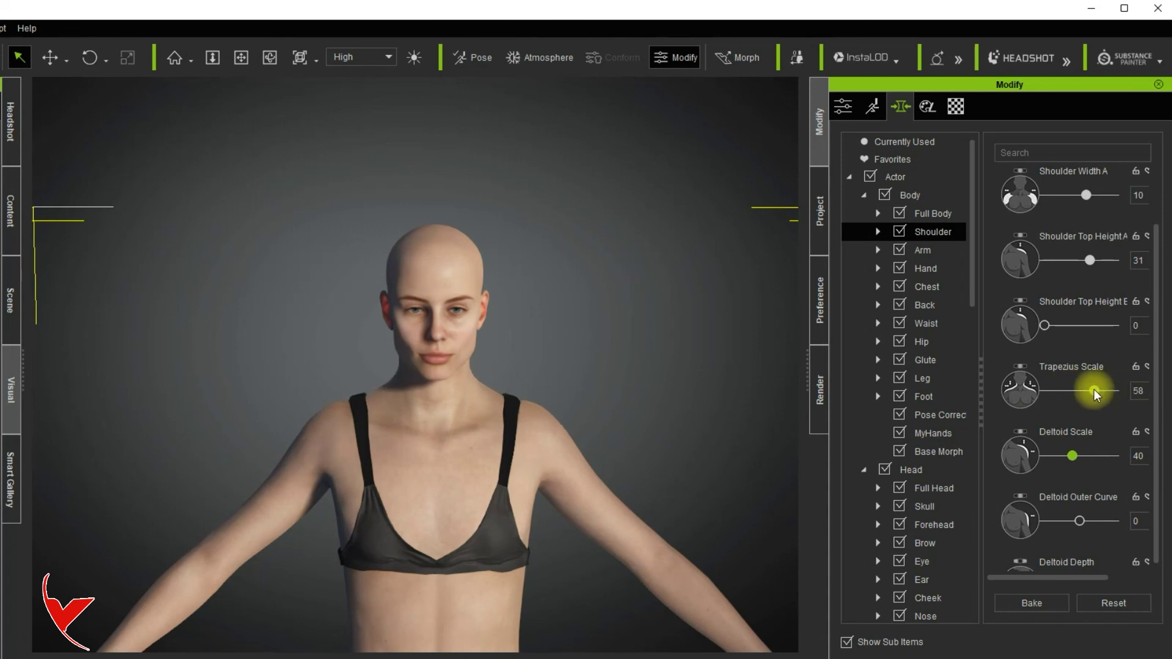
left_click_drag(1120, 391, 1089, 389)
scroll(1056, 486, "down", 1)
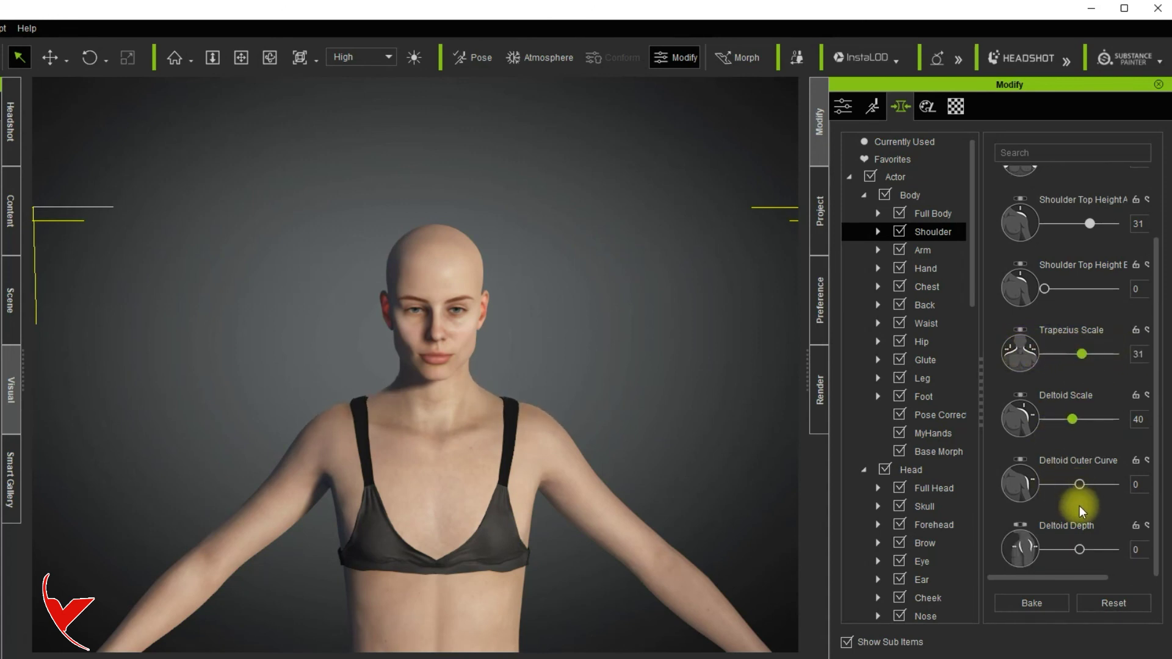
mouse_move(1076, 551)
left_mouse_down()
mouse_move(1137, 554)
mouse_move(1038, 549)
mouse_move(1130, 555)
mouse_move(1078, 549)
left_mouse_up()
Step: Set the Hand Scale morph in the Hand category to -10
left_click(940, 267)
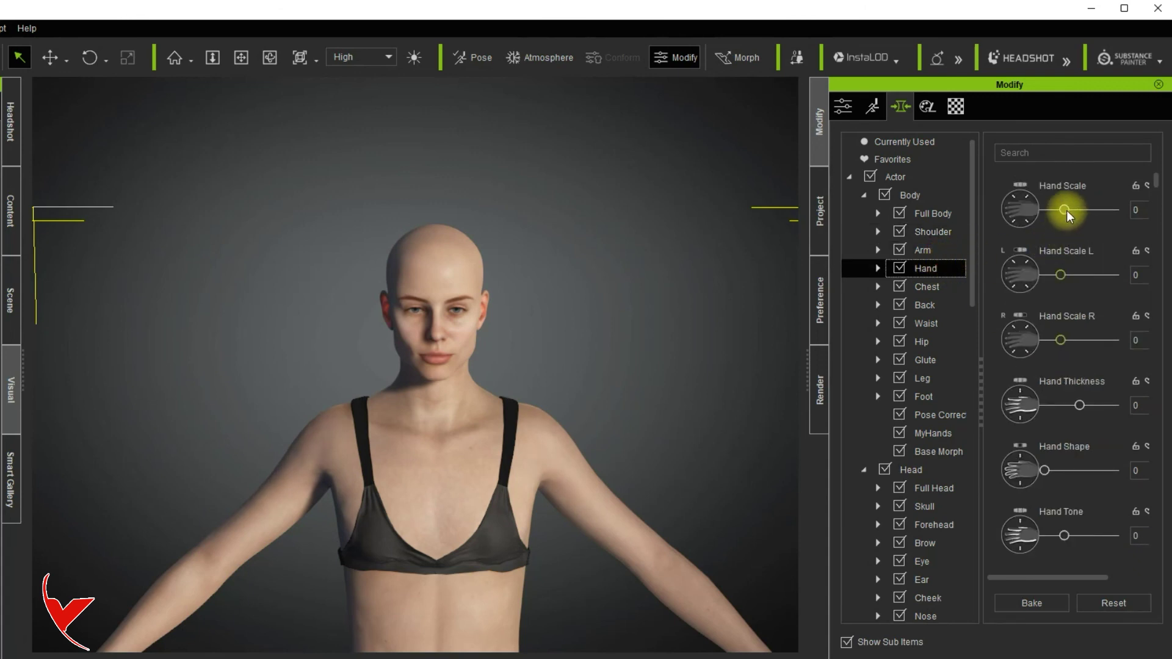
scroll(561, 464, "down", 3)
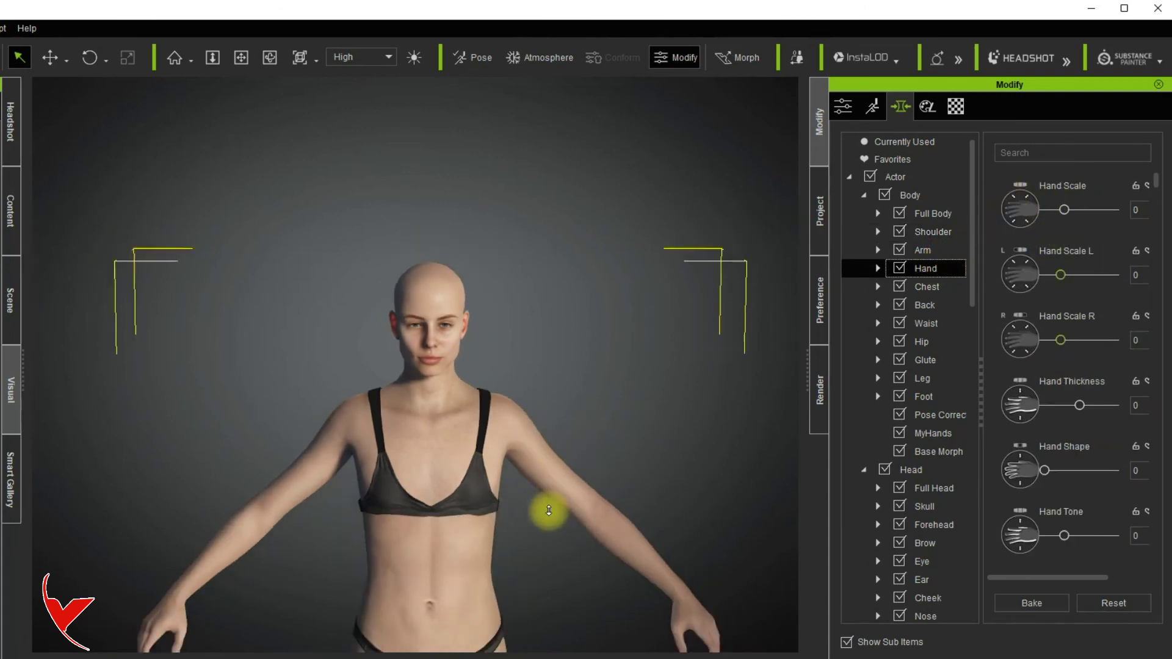
mouse_move(1063, 215)
left_mouse_down()
mouse_move(1144, 222)
mouse_move(1054, 226)
left_mouse_up()
scroll(933, 374, "down", 2)
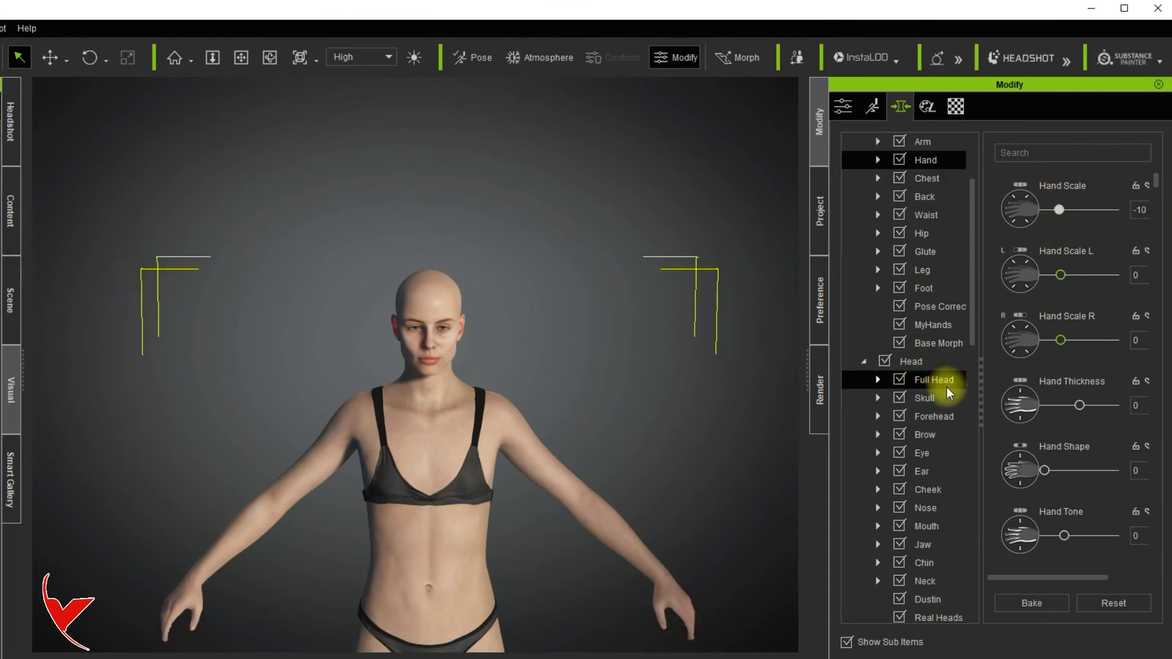
scroll(946, 387, "down", 1)
scroll(1086, 449, "down", 1)
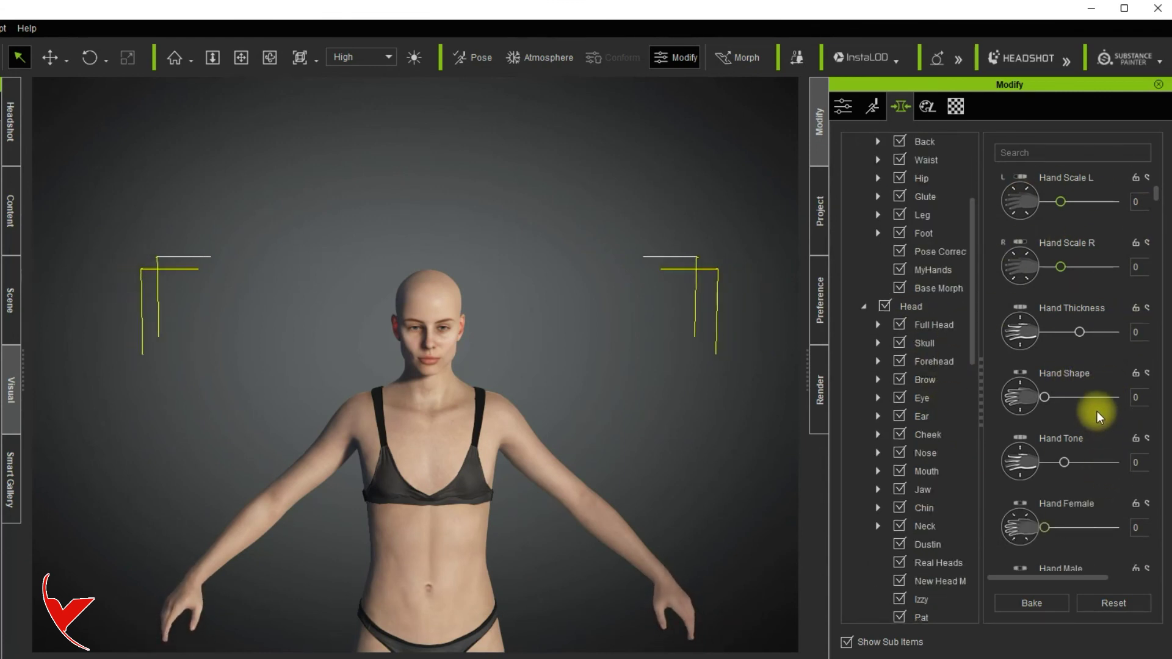